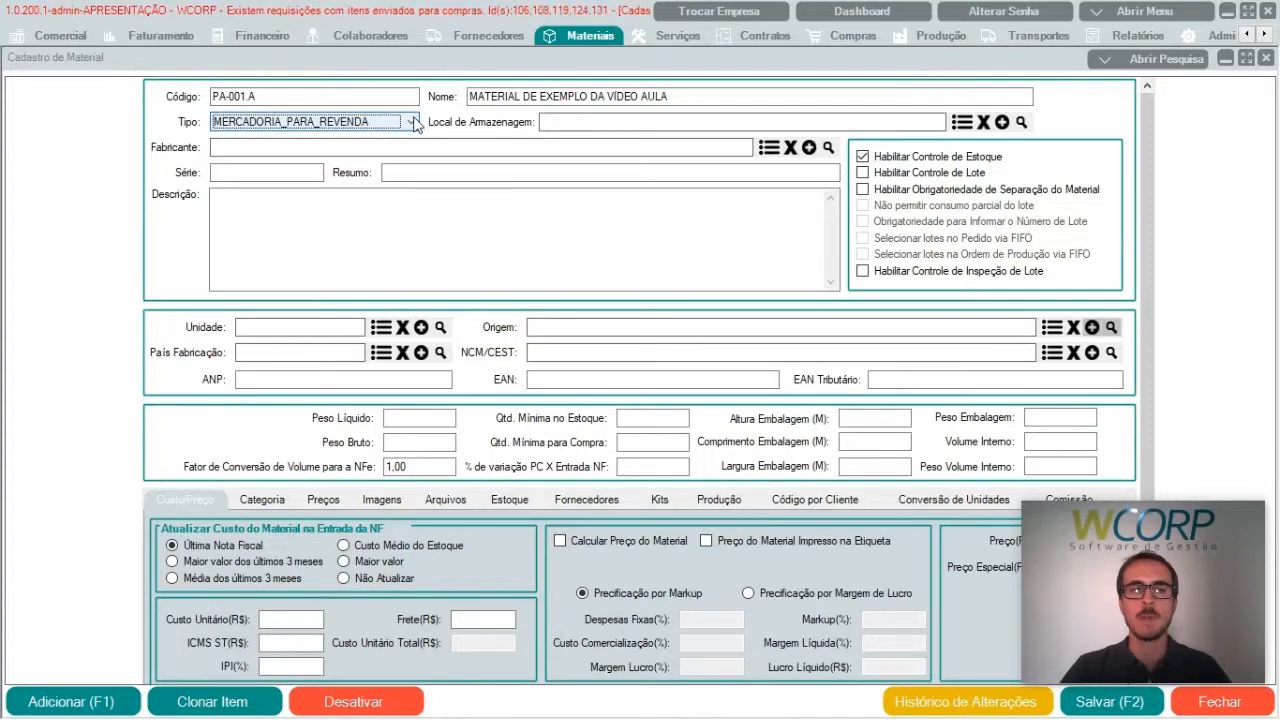
Step: Set the material type to MERCADORIA_PARA_REVENDA and the storage location to PRATELEIRA A 1
{"action": "left_click", "coordinate": [414, 121]}
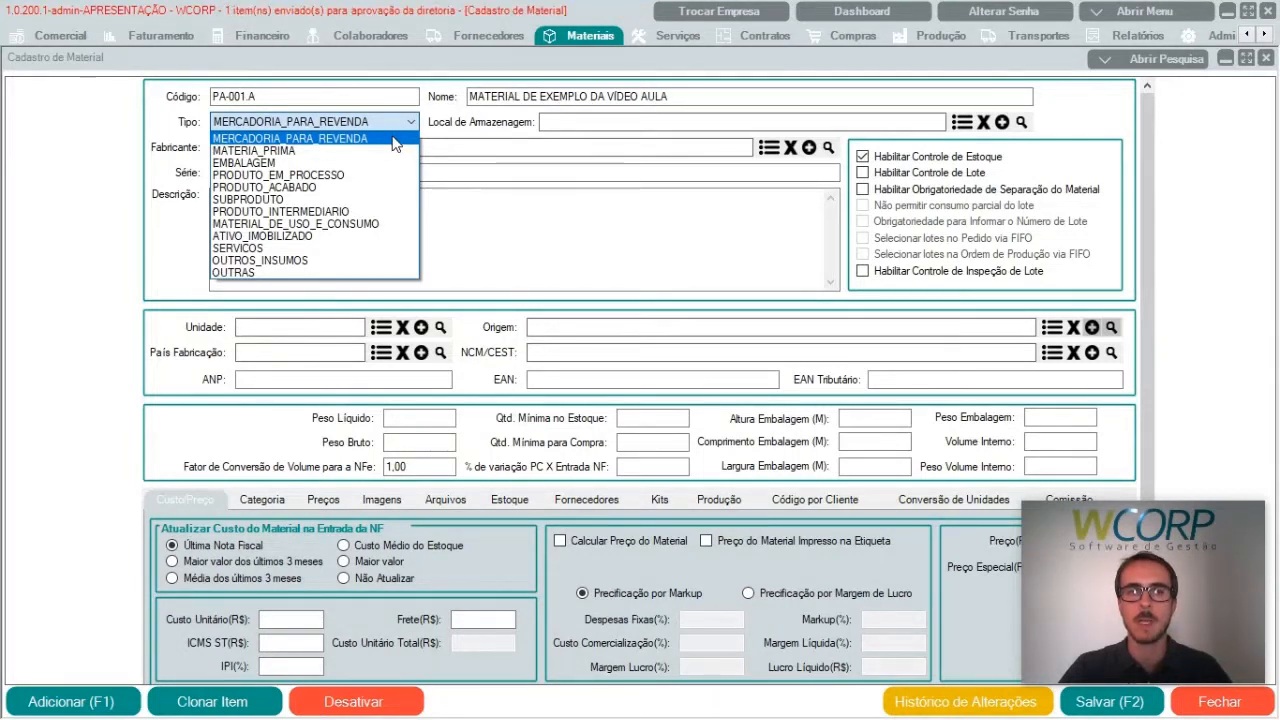
{"action": "left_click", "coordinate": [395, 140]}
{"action": "left_click", "coordinate": [603, 119]}
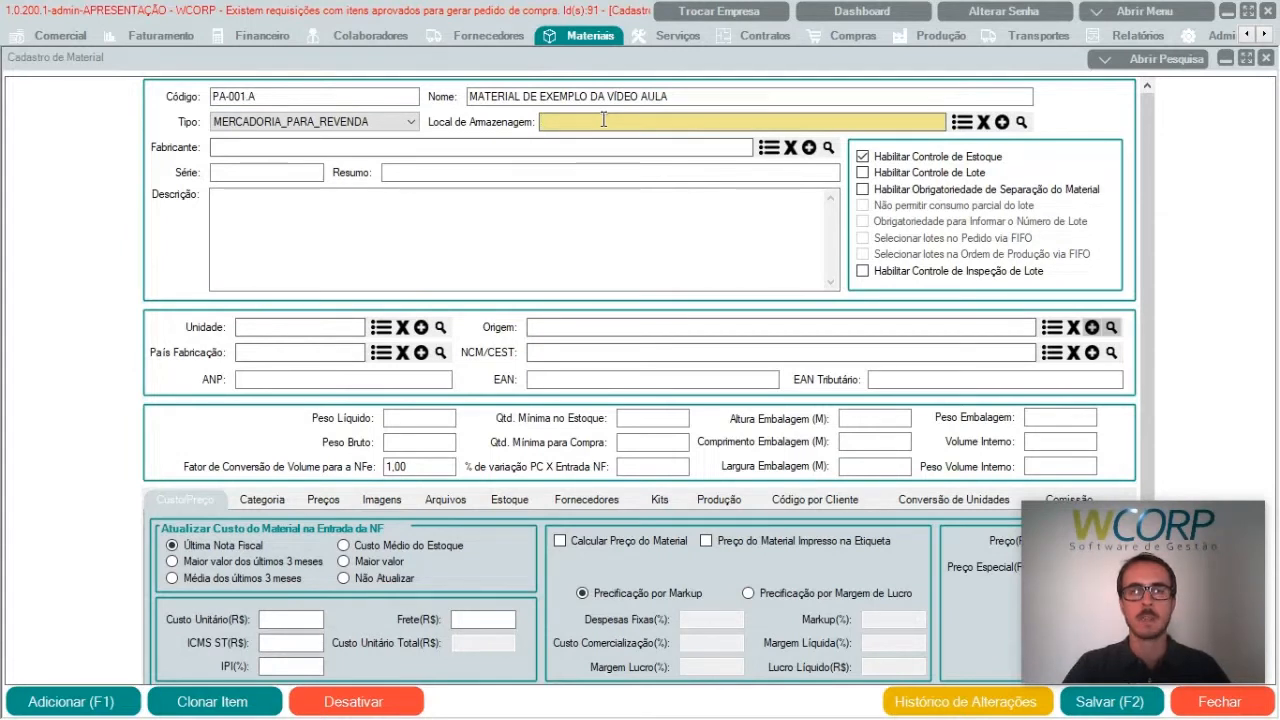
{"action": "type", "text": "PRA"}
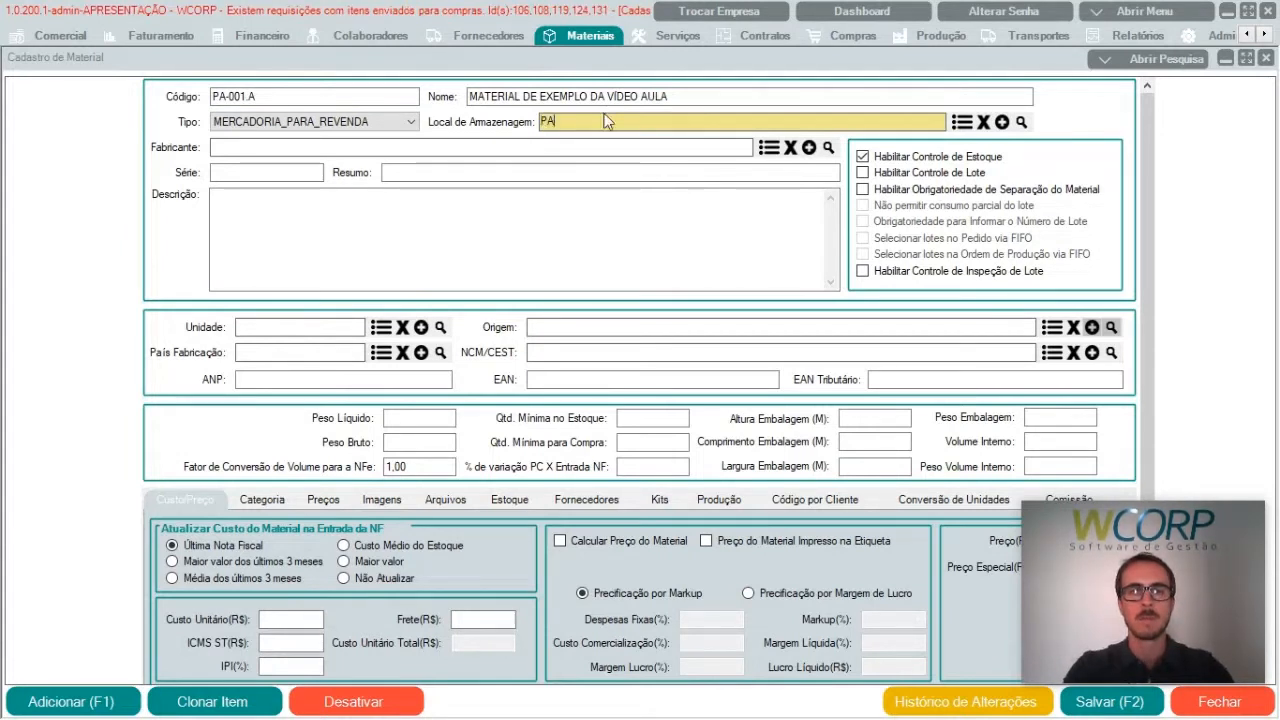
{"action": "type", "text": "T"}
{"action": "key", "text": "BackSpace"}
{"action": "key", "text": "BackSpace"}
{"action": "type", "text": "RATE"}
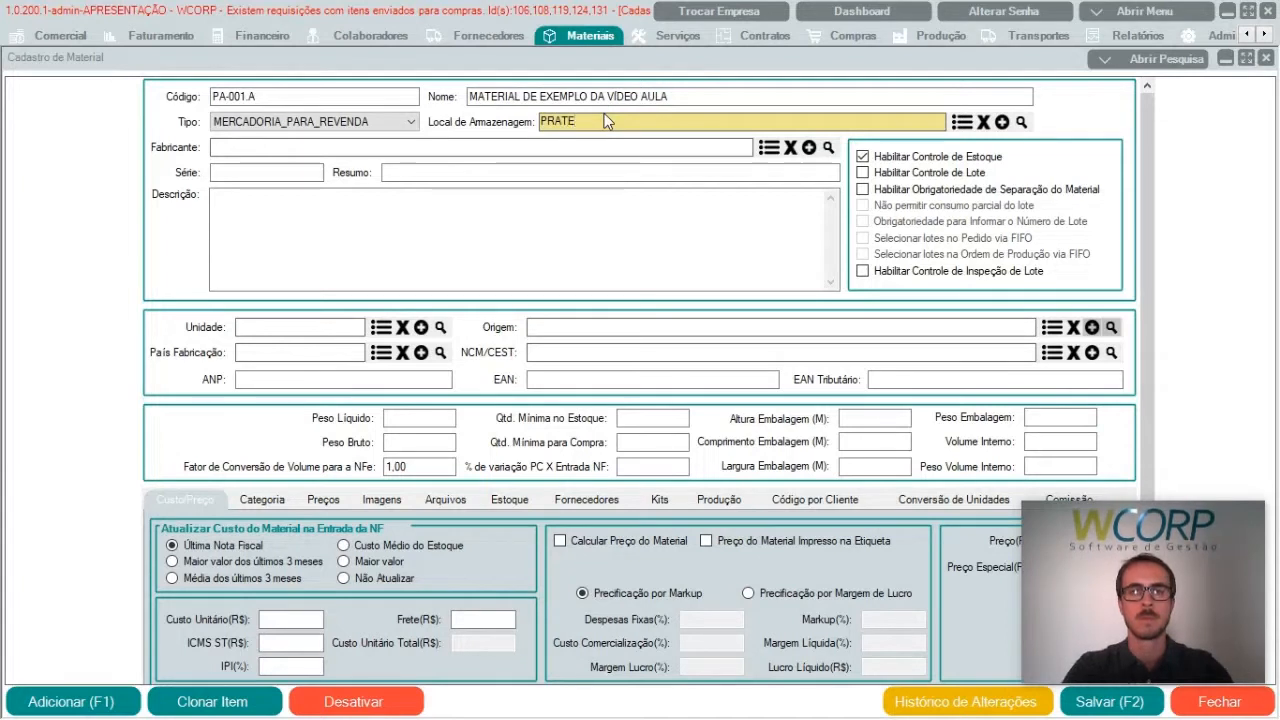
{"action": "key", "text": "Return"}
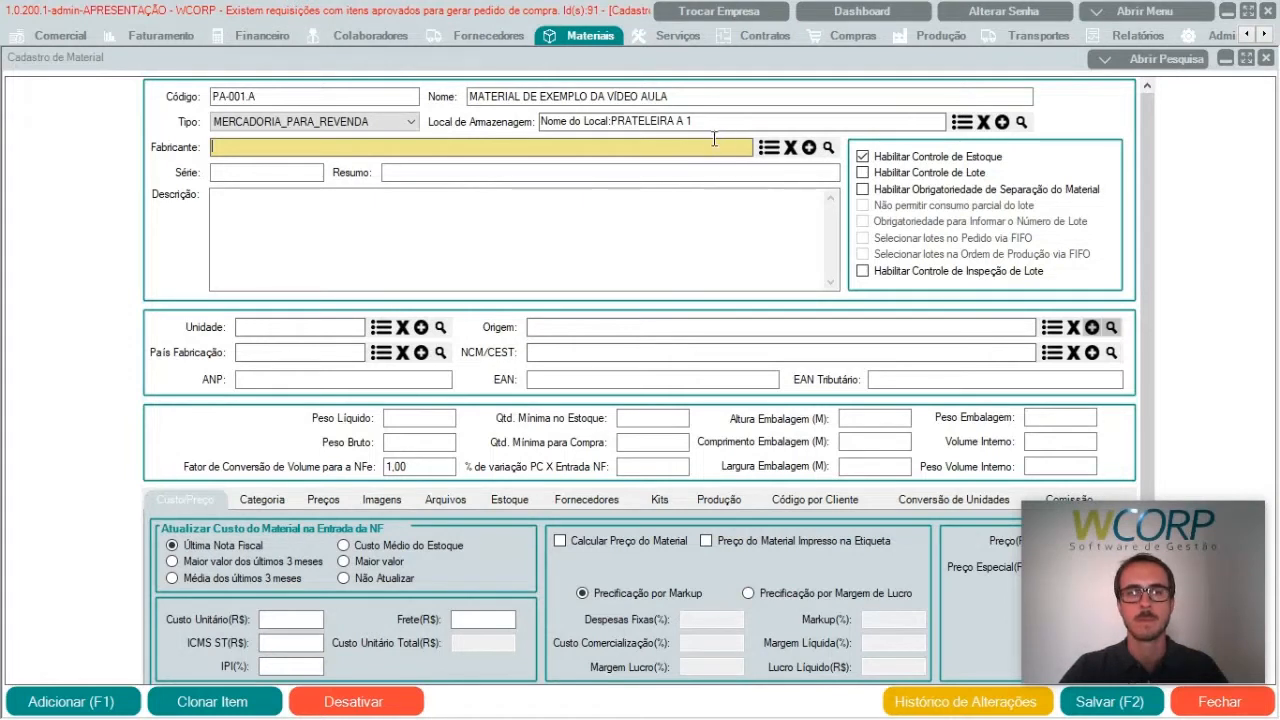
Step: Enter MATERIAL VIDEO AULA as the material's summary, leaving the series blank
{"action": "left_click", "coordinate": [249, 177]}
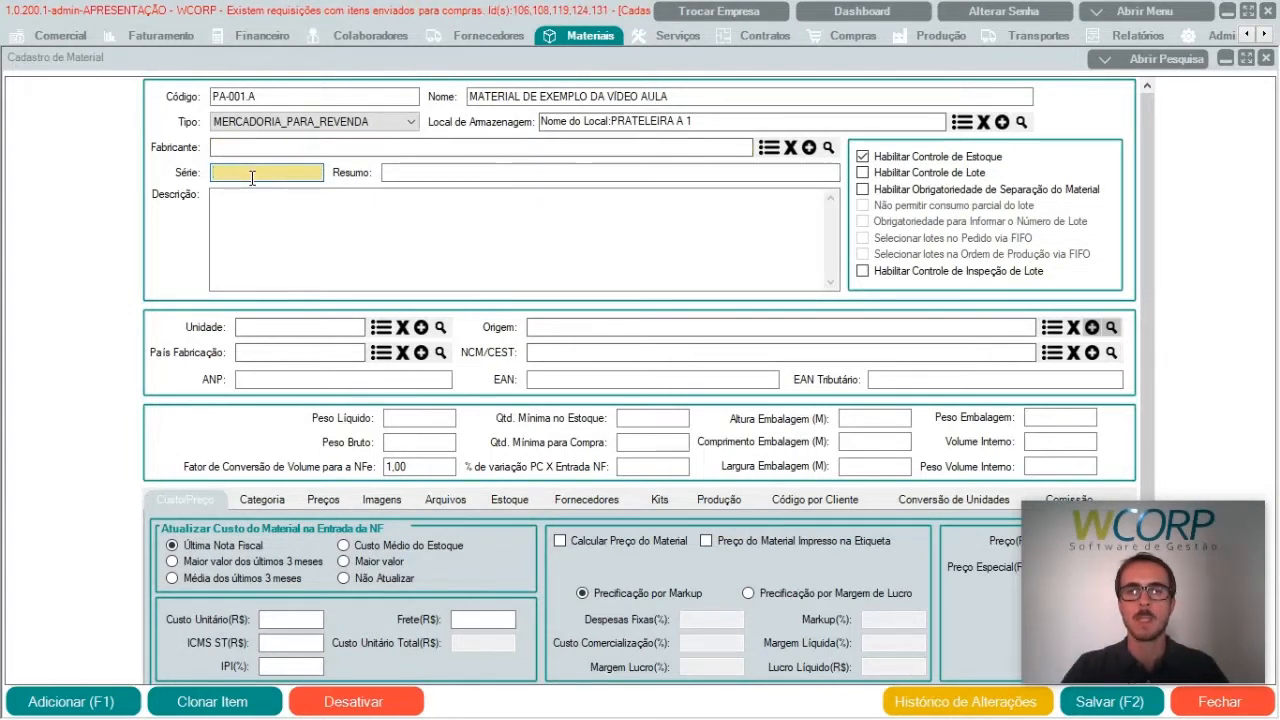
{"action": "left_click", "coordinate": [407, 174]}
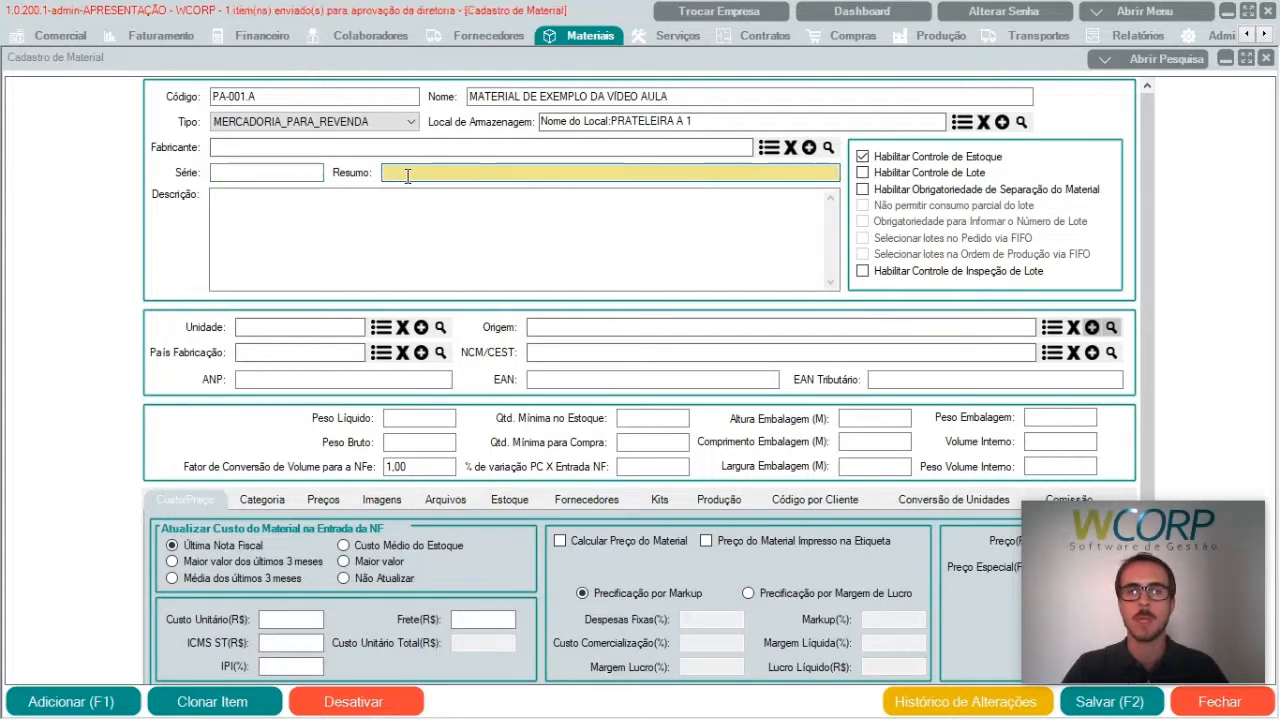
{"action": "type", "text": "MATERIAL VIDEO AULA"}
{"action": "key", "text": "Tab"}
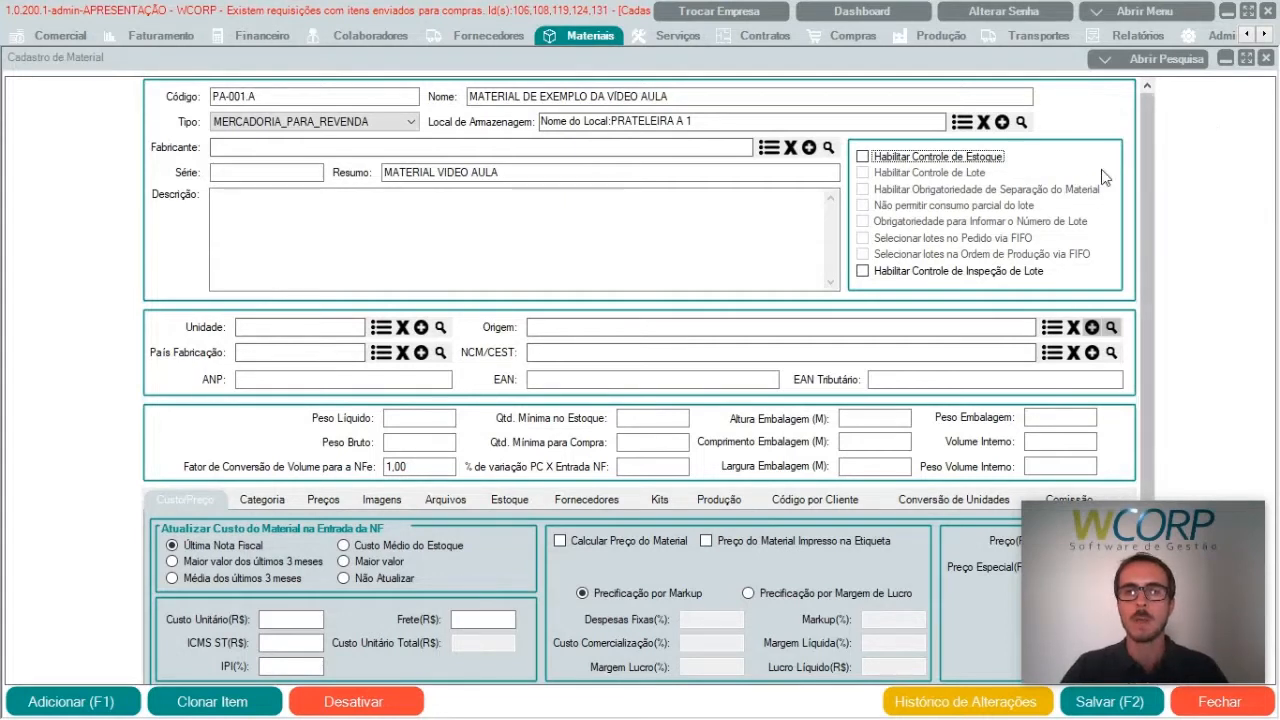
Step: Enable stock and lot control, disallow partial lot consumption, require the lot number and select order lots via FIFO, without mandatory material separation
{"action": "left_click", "coordinate": [986, 159]}
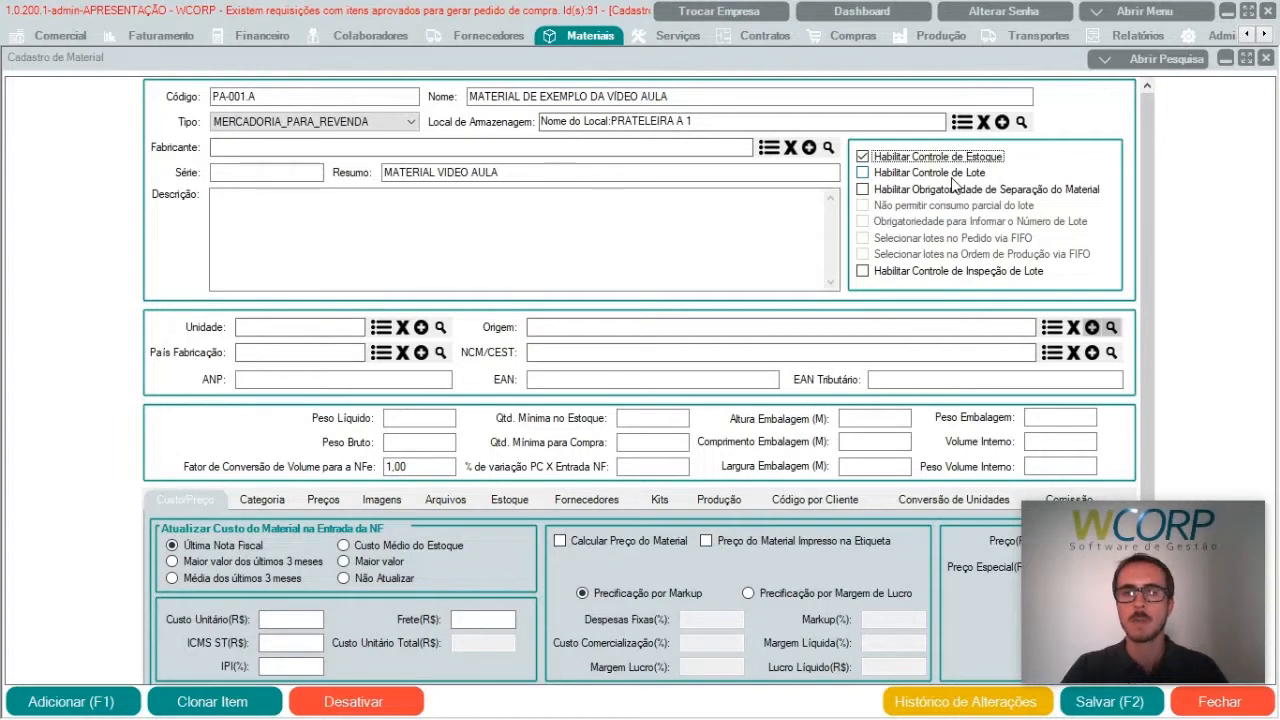
{"action": "left_click", "coordinate": [952, 176]}
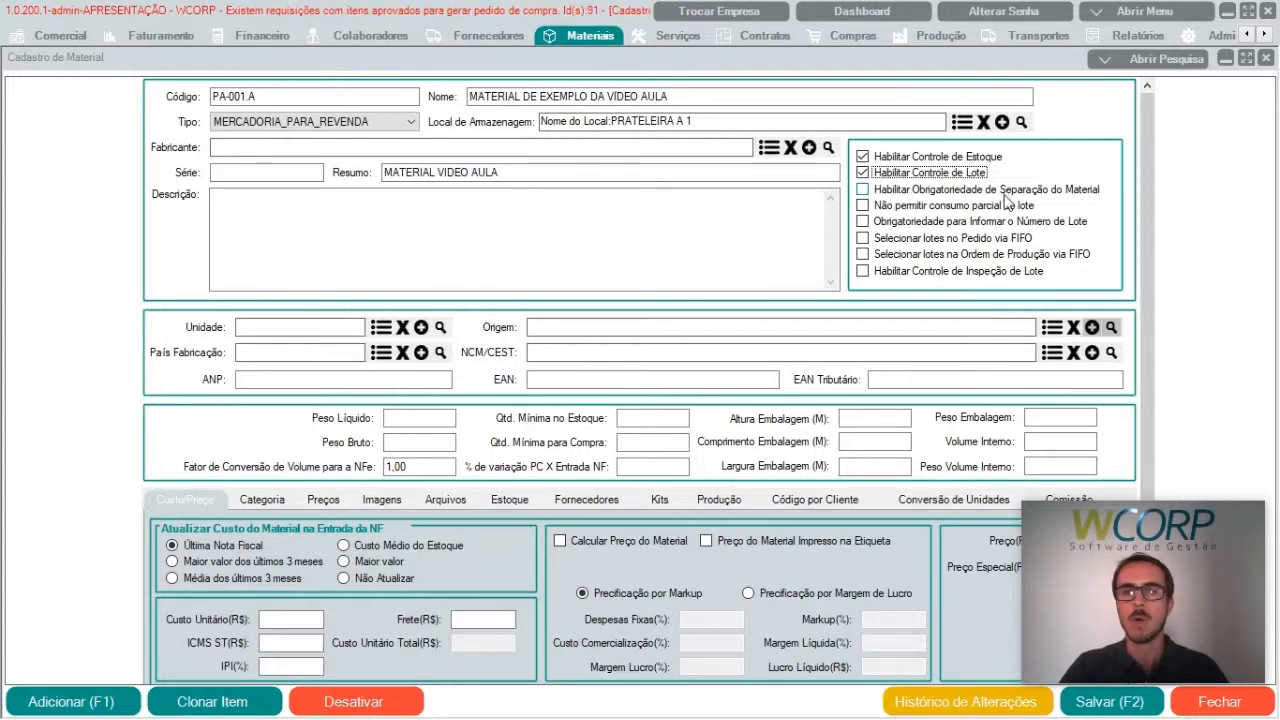
{"action": "left_click", "coordinate": [1006, 192]}
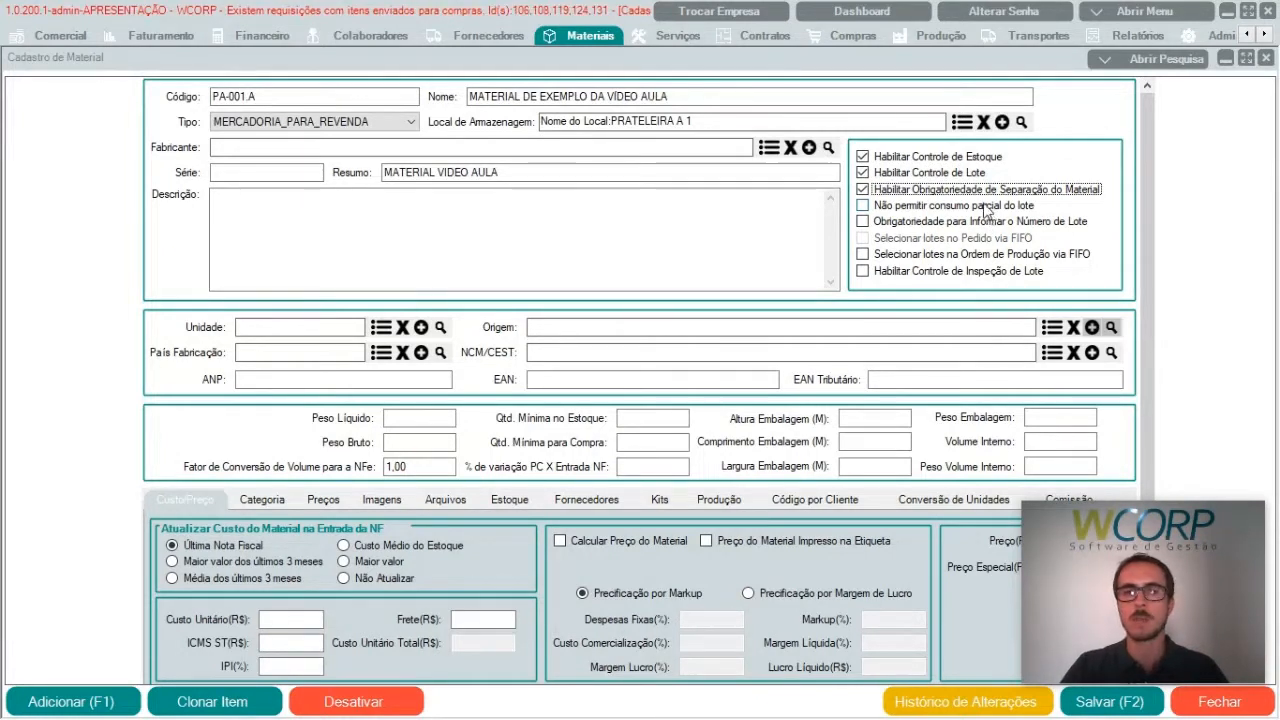
{"action": "left_click", "coordinate": [983, 210]}
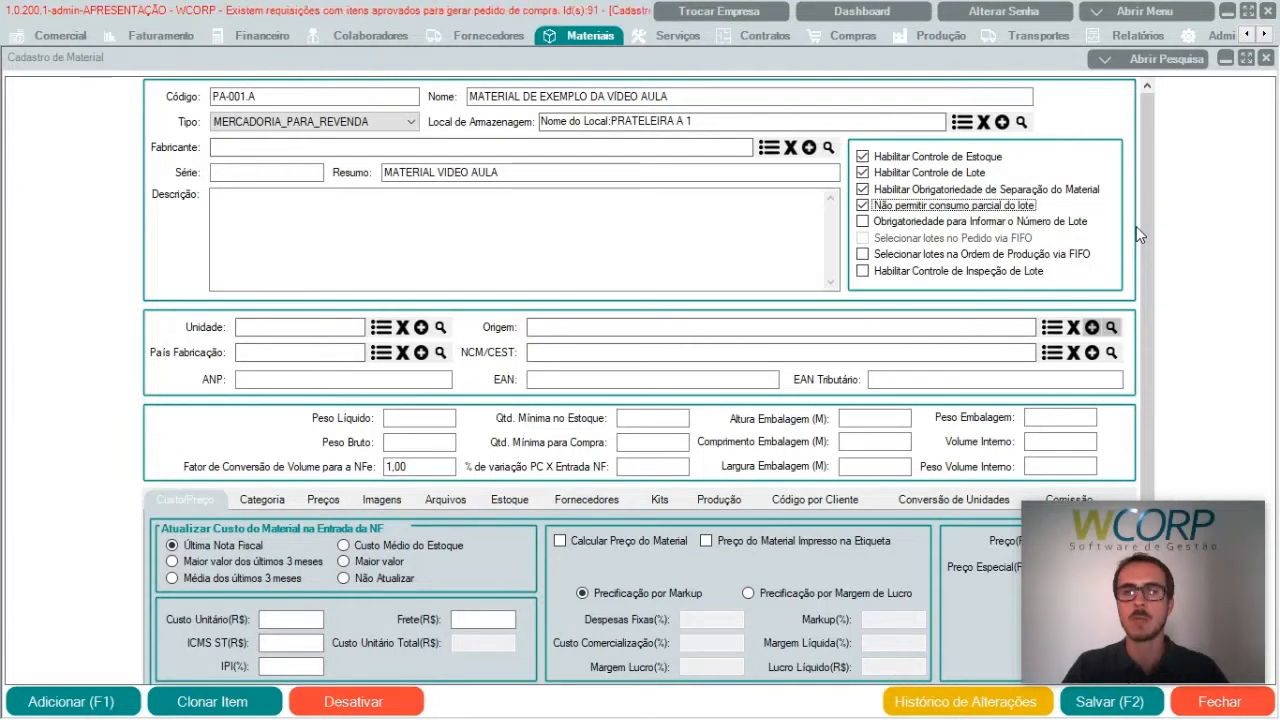
{"action": "left_click", "coordinate": [950, 222]}
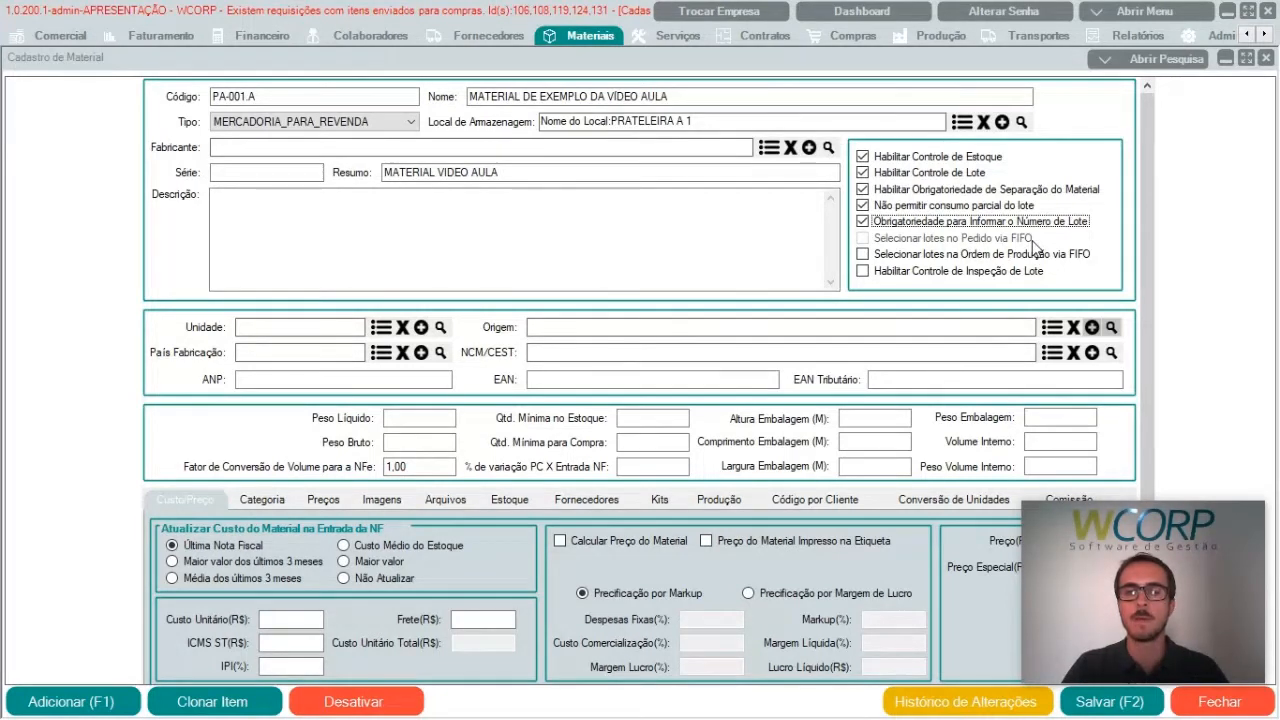
{"action": "left_click", "coordinate": [929, 188]}
{"action": "left_click", "coordinate": [914, 240]}
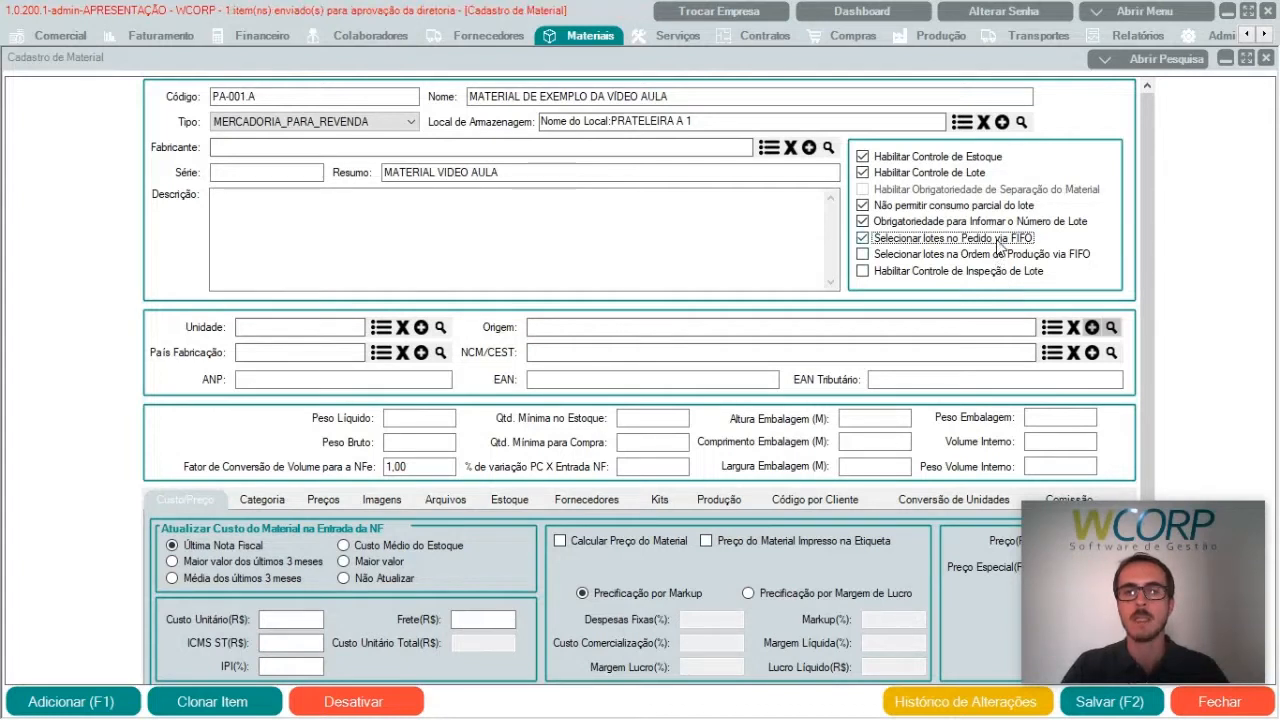
Step: Set the unit to PC and the origin to "Nacional, exceto as indicadas nos códigos 3 a 5"
{"action": "left_click", "coordinate": [340, 325]}
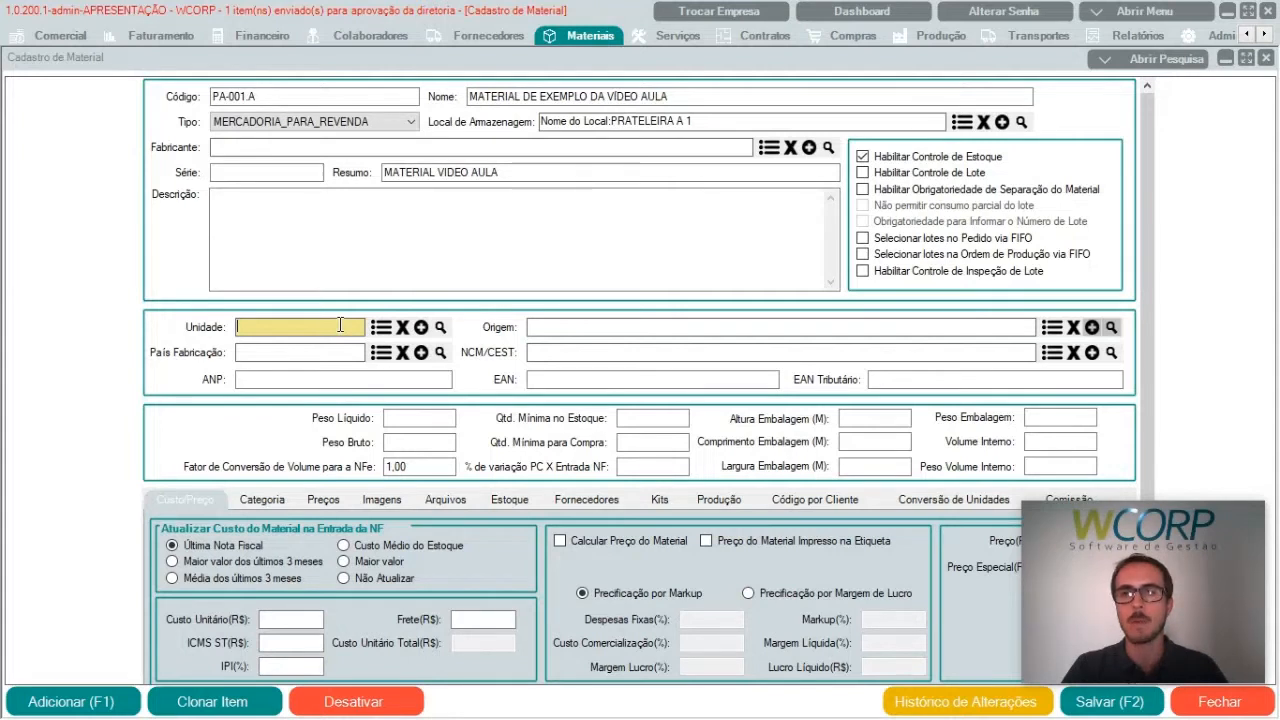
{"action": "type", "text": "PC"}
{"action": "key", "text": "Return"}
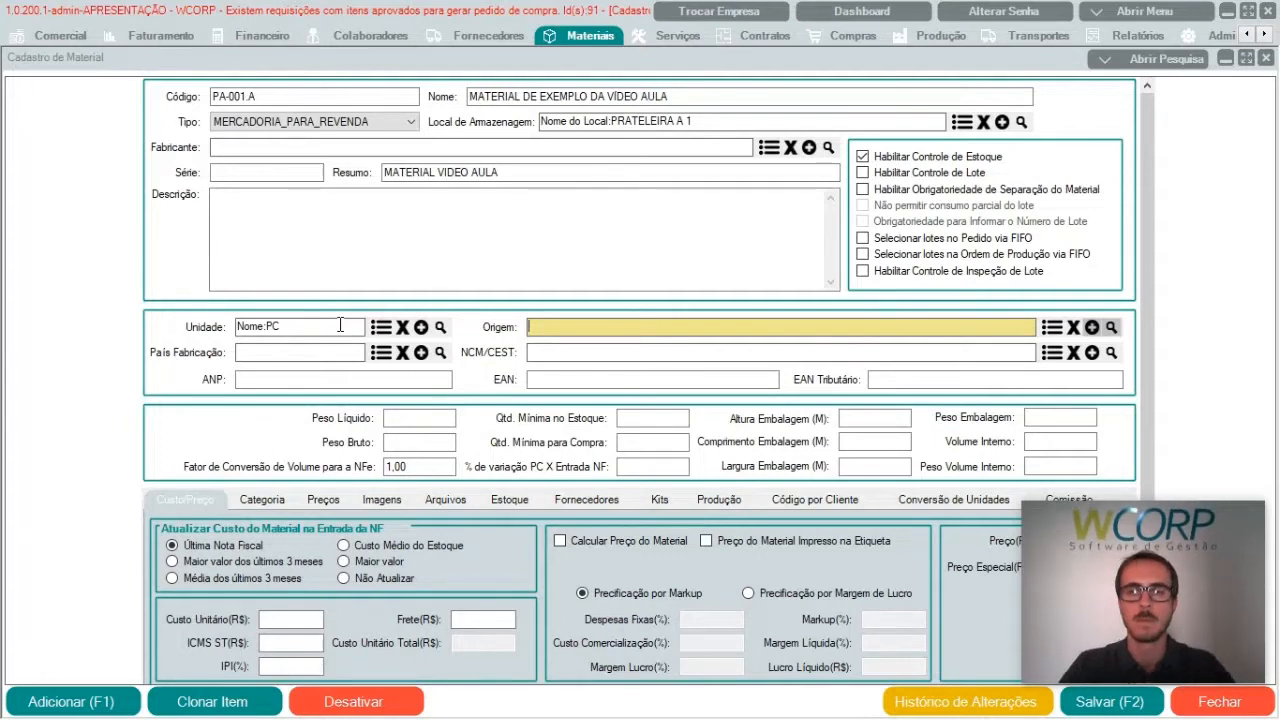
{"action": "left_click", "coordinate": [1051, 327]}
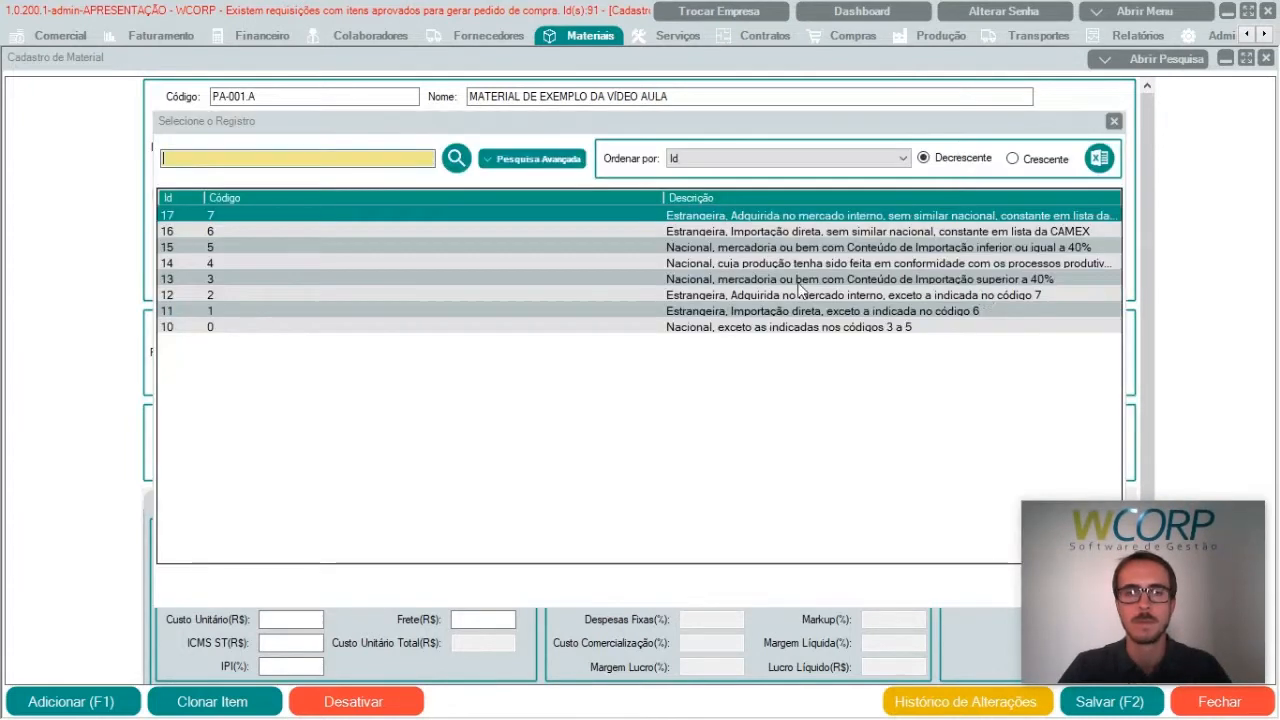
{"action": "double_click", "coordinate": [716, 328]}
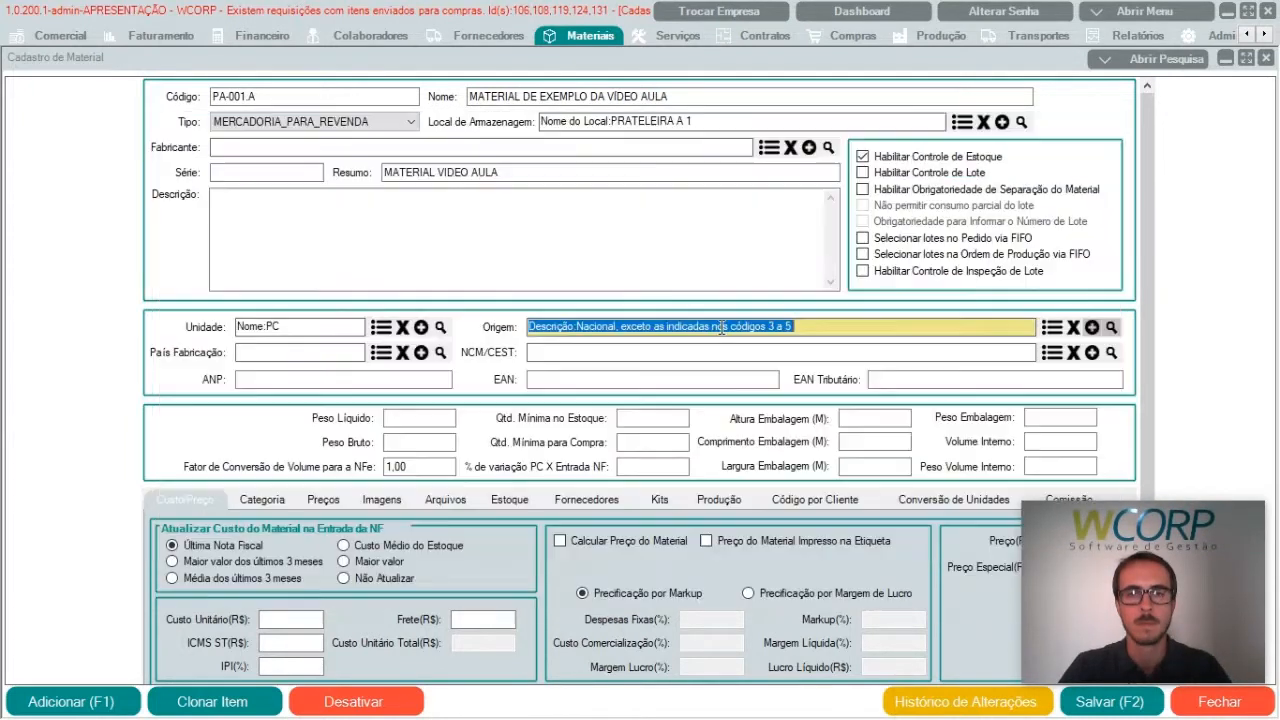
Step: Choose Brasil (BR) as the material's country of manufacture
{"action": "left_click", "coordinate": [327, 358]}
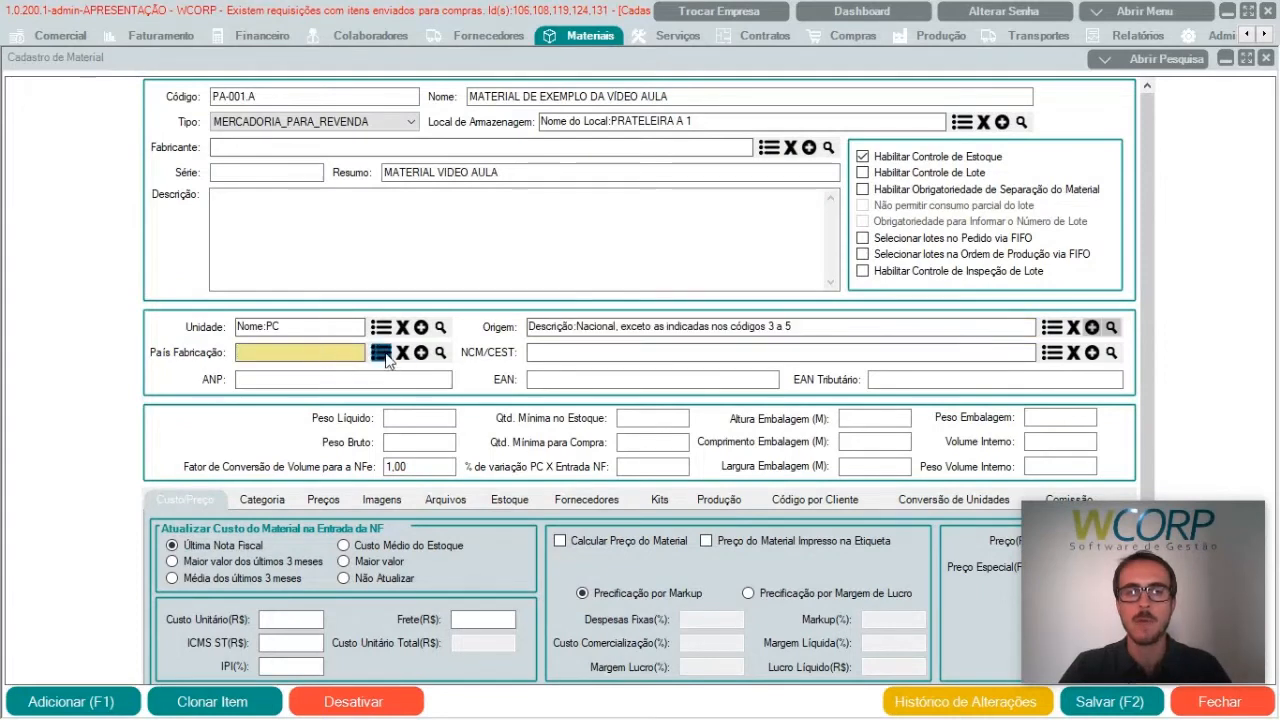
{"action": "left_click", "coordinate": [382, 353]}
{"action": "double_click", "coordinate": [228, 217]}
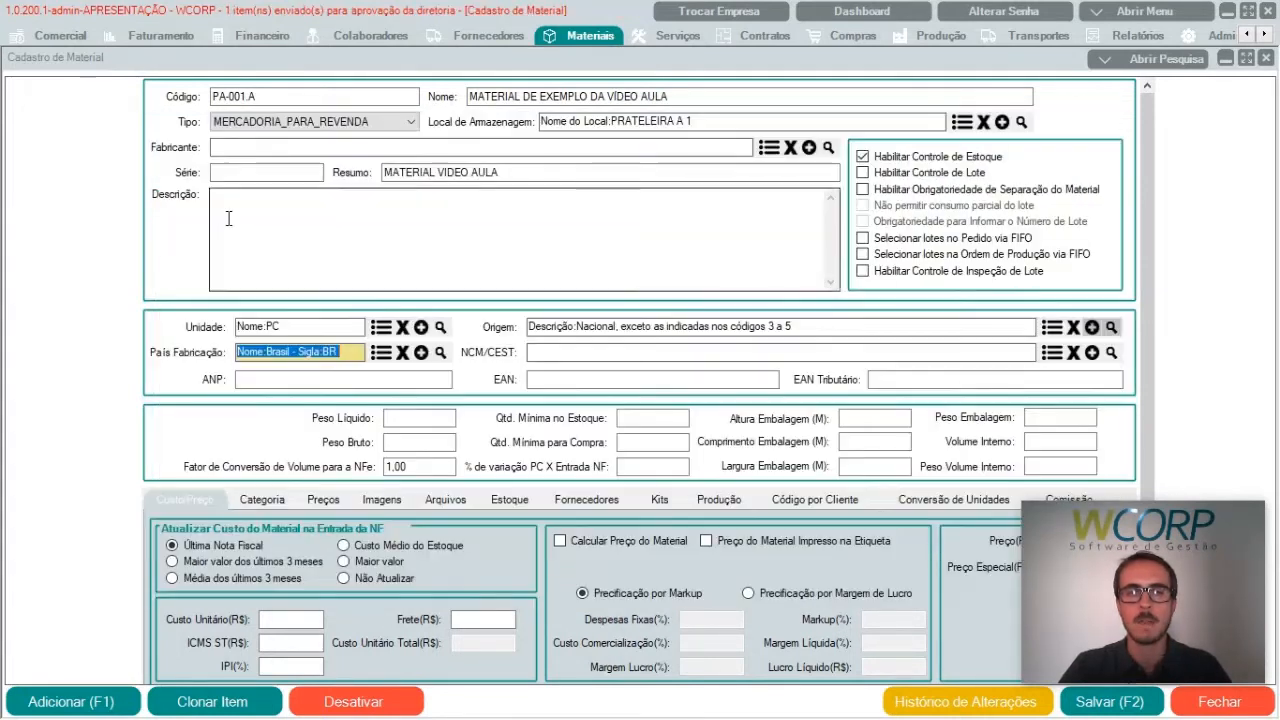
Step: Assign the NCM/CEST record with code 00.00.00.00 and CEST code 0000000
{"action": "left_click", "coordinate": [642, 351]}
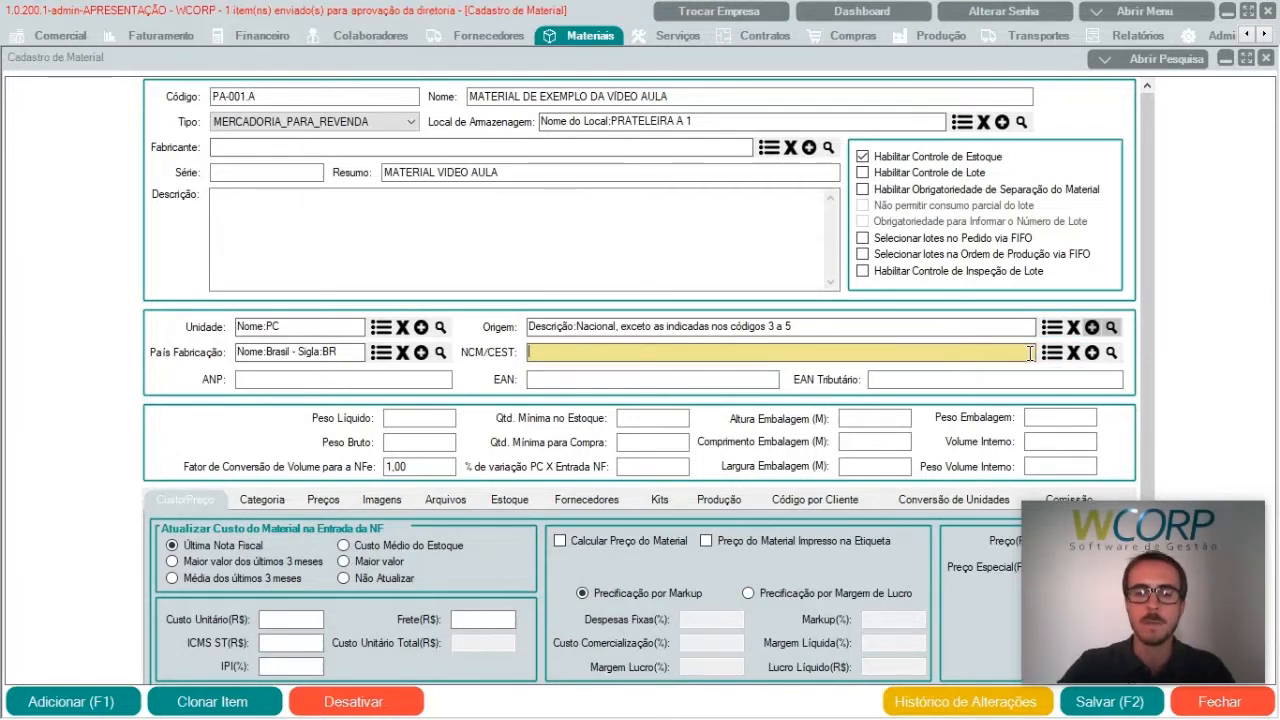
{"action": "type", "text": "00"}
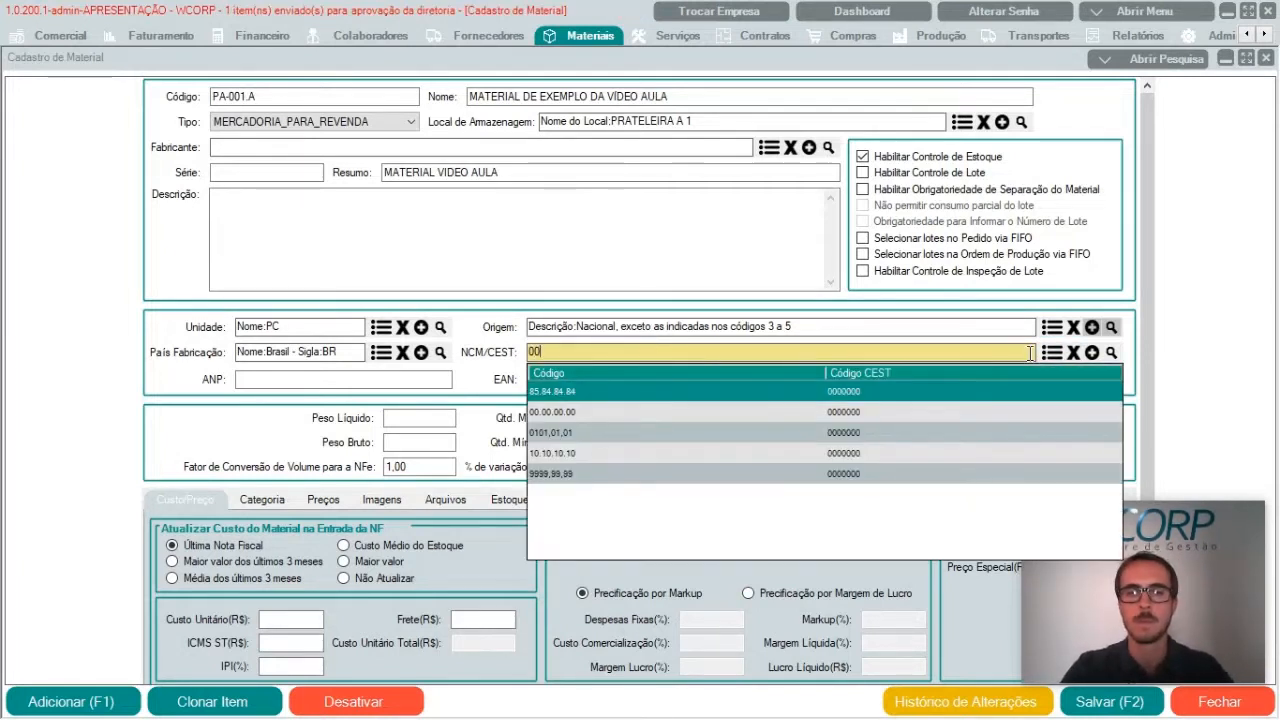
{"action": "key", "text": "Down"}
{"action": "key", "text": "Down"}
{"action": "key", "text": "Up"}
{"action": "key", "text": "Return"}
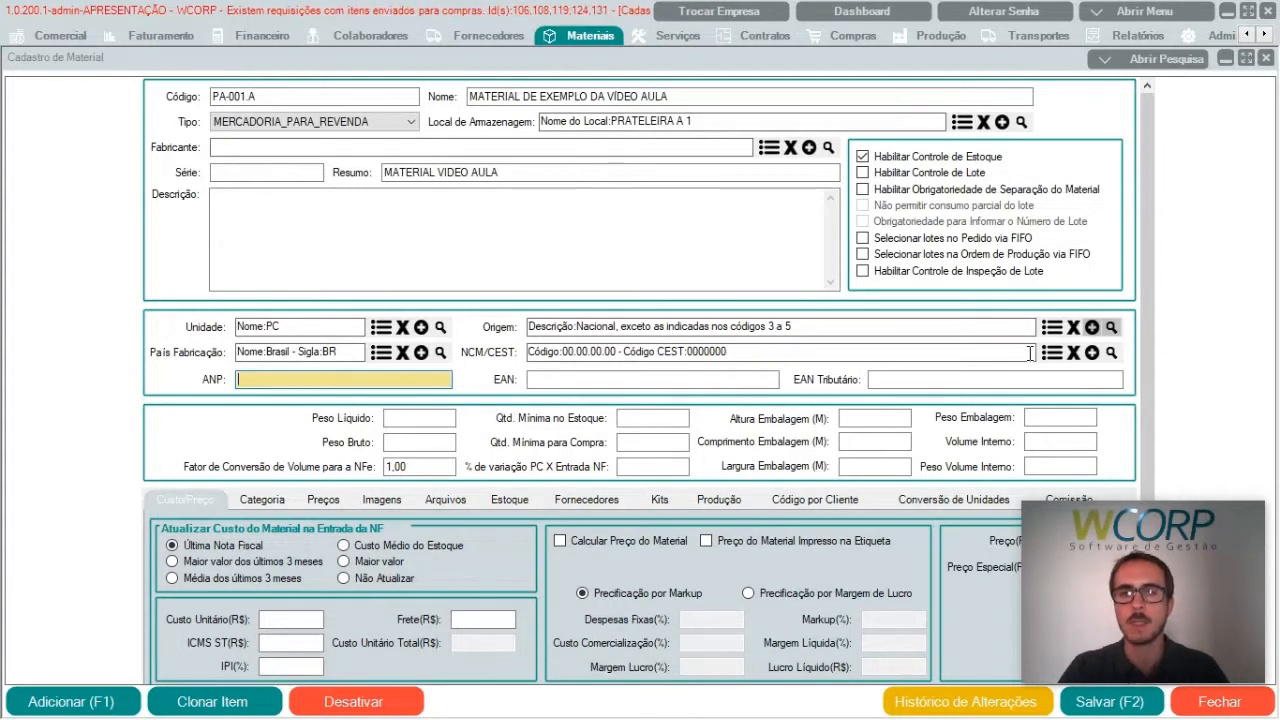
Step: Go through the ANP, EAN, weight, minimum quantity, purchase variation and packaging fields without filling them in
{"action": "key", "text": "Tab"}
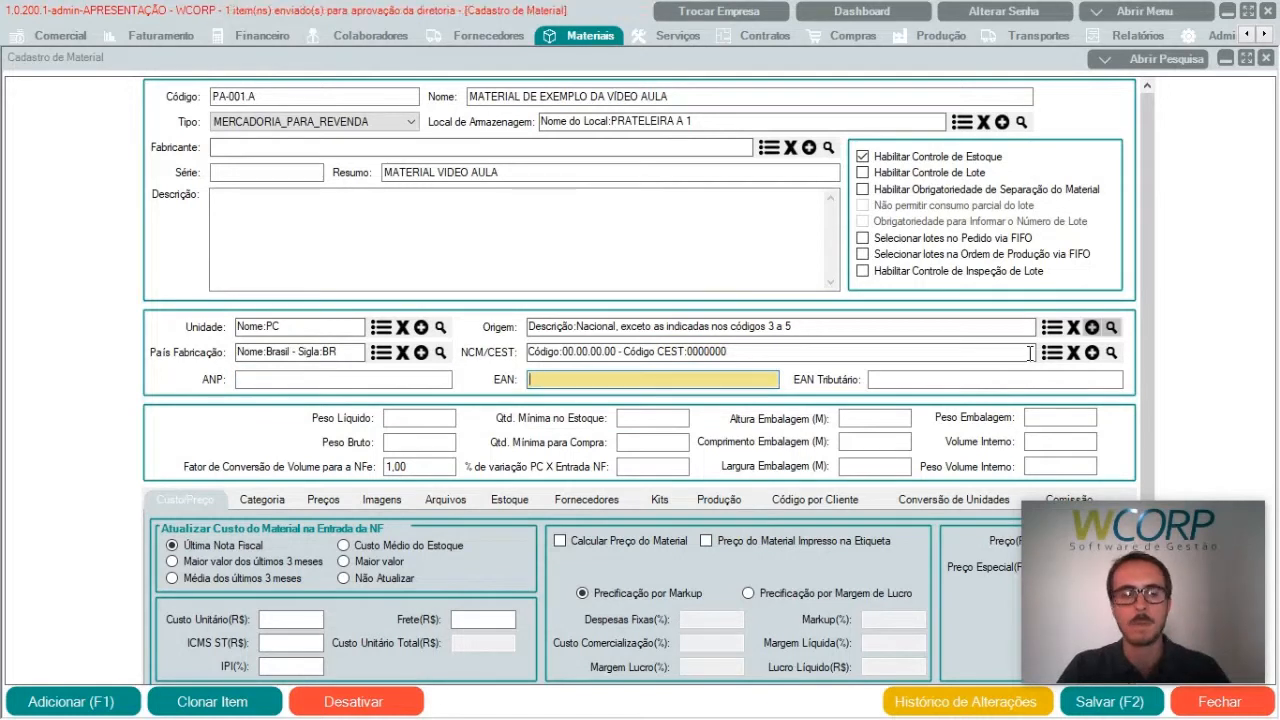
{"action": "key", "text": "Tab"}
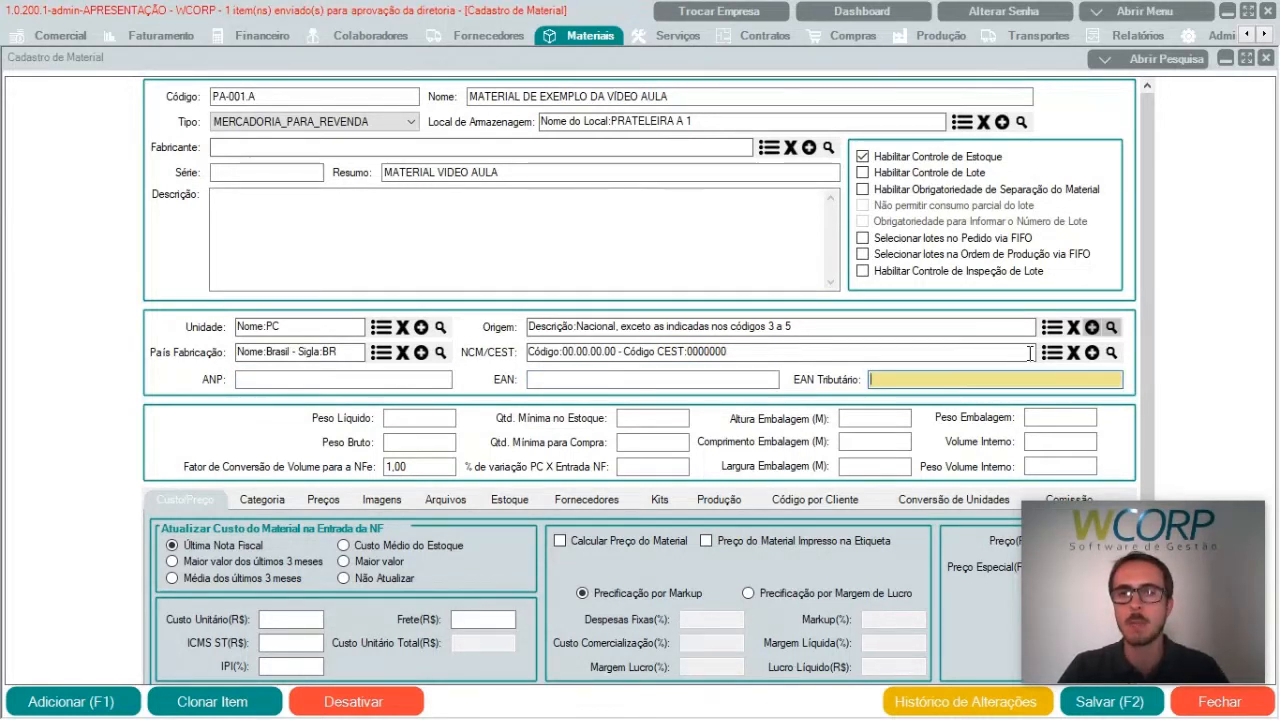
{"action": "key", "text": "Tab"}
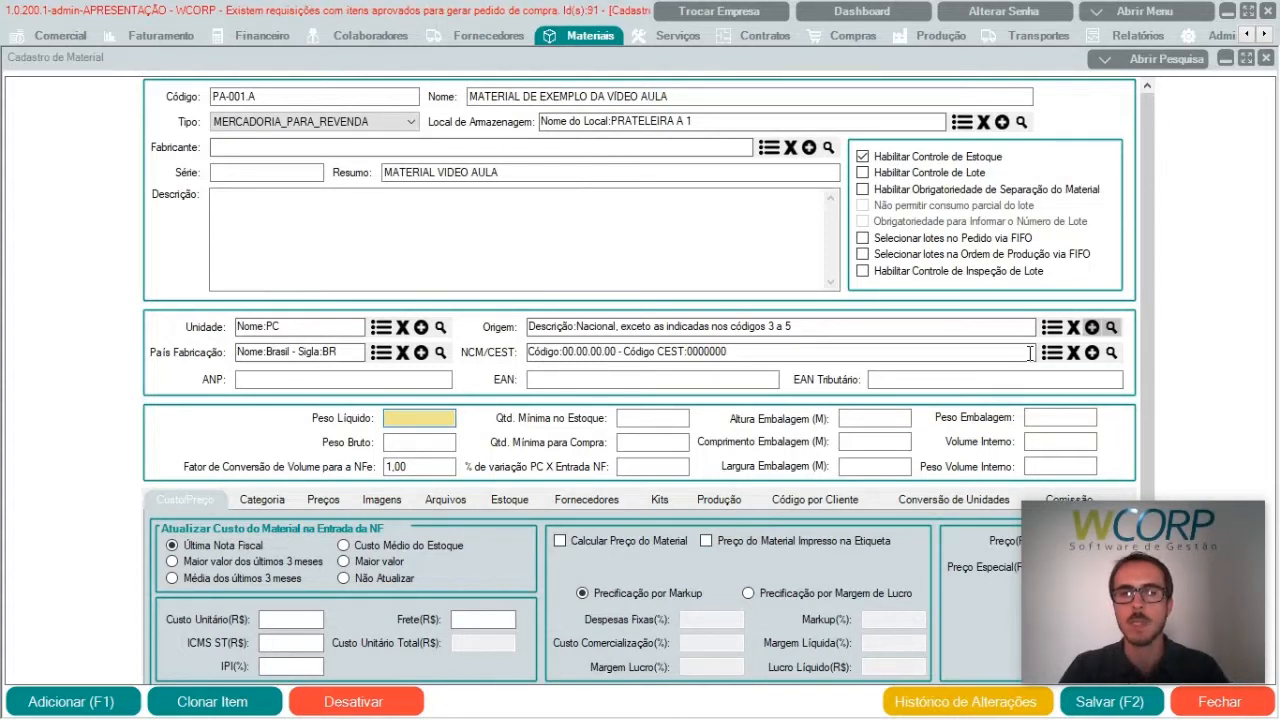
{"action": "left_click", "coordinate": [402, 442]}
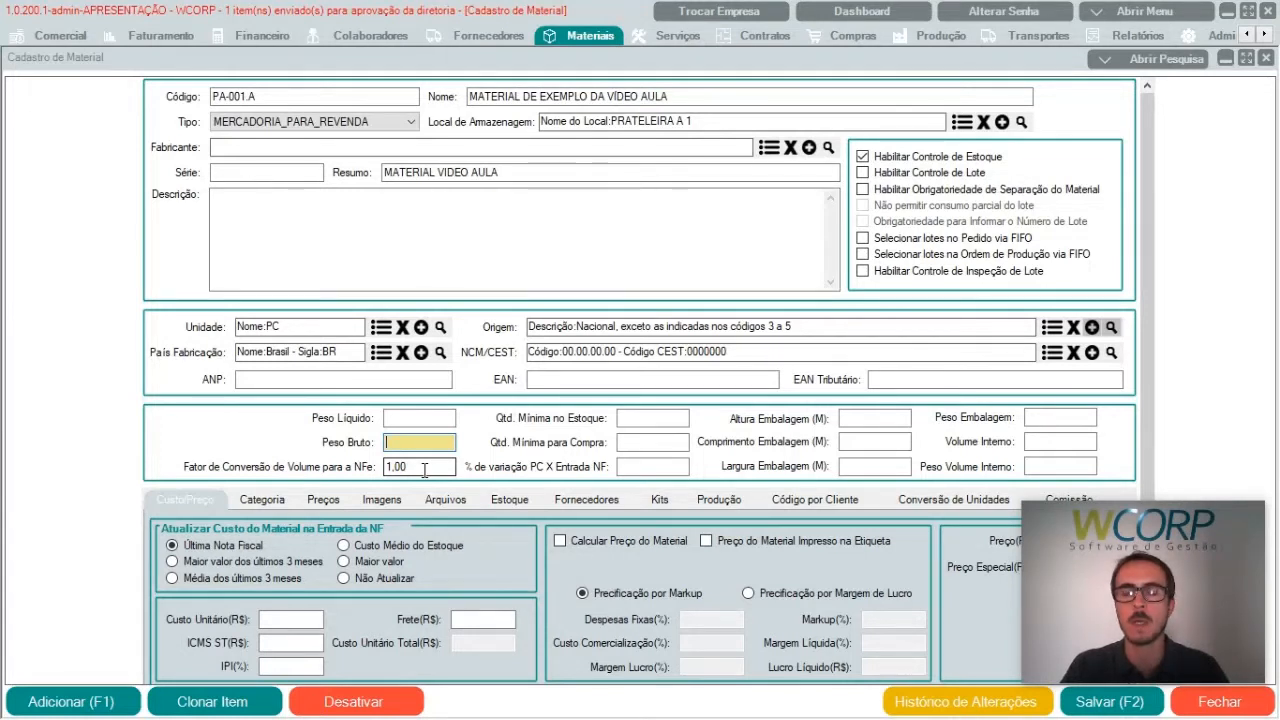
{"action": "left_click", "coordinate": [670, 421]}
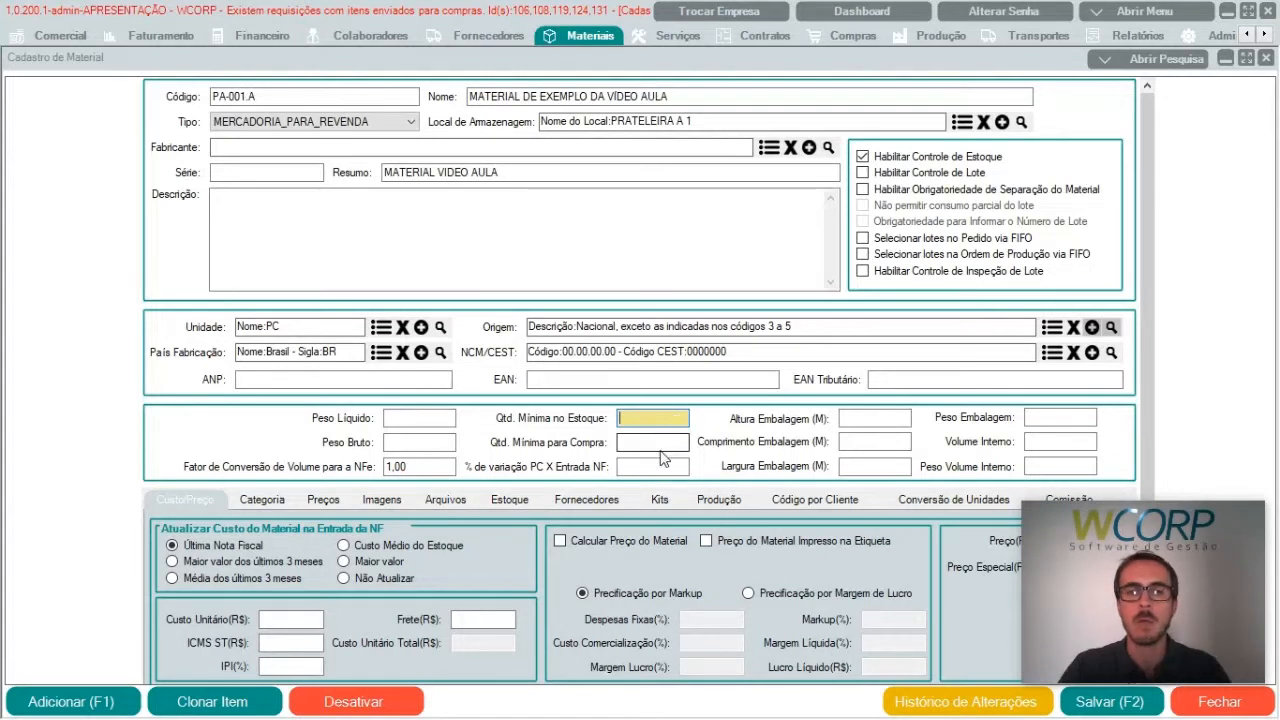
{"action": "left_click", "coordinate": [669, 440]}
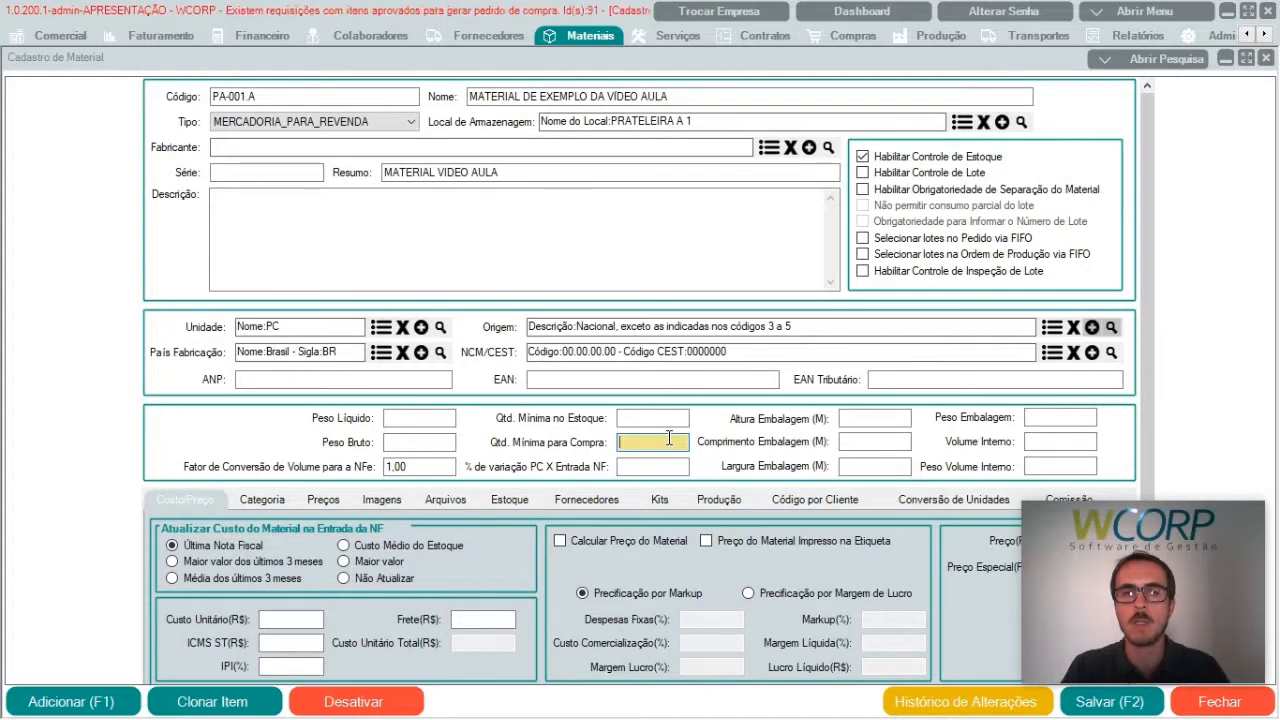
{"action": "left_click", "coordinate": [666, 466]}
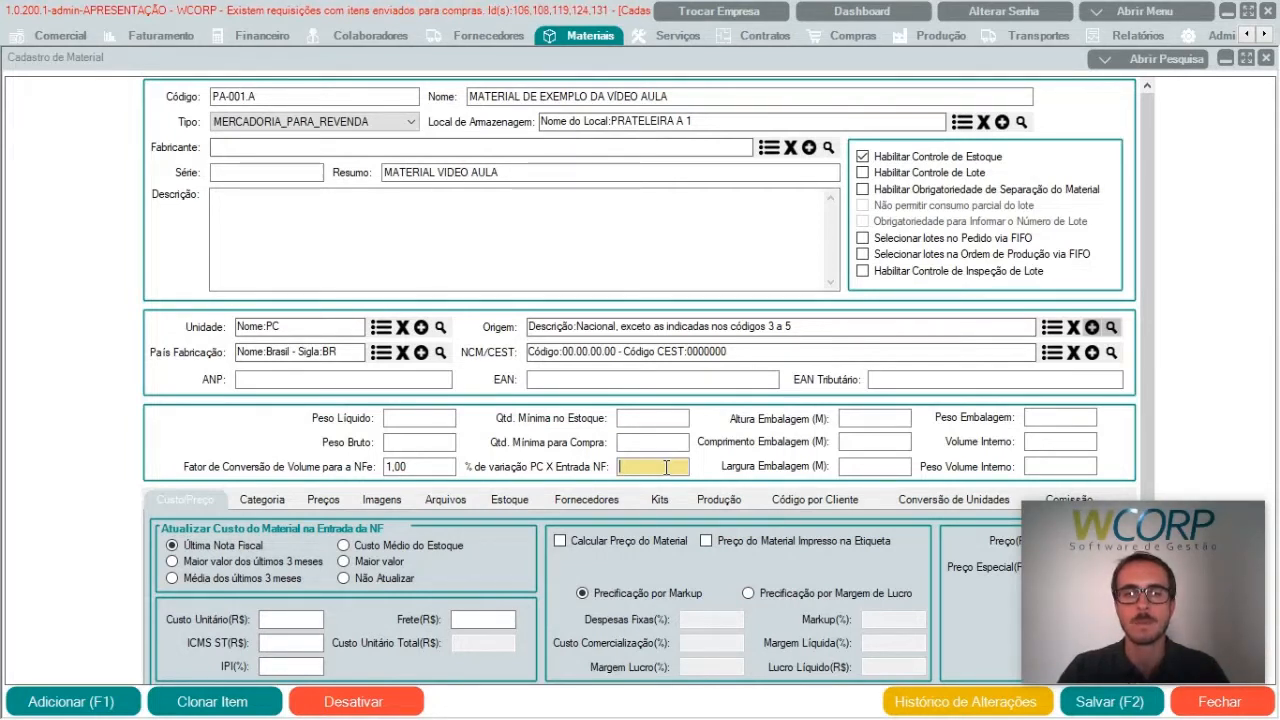
{"action": "left_click", "coordinate": [905, 417]}
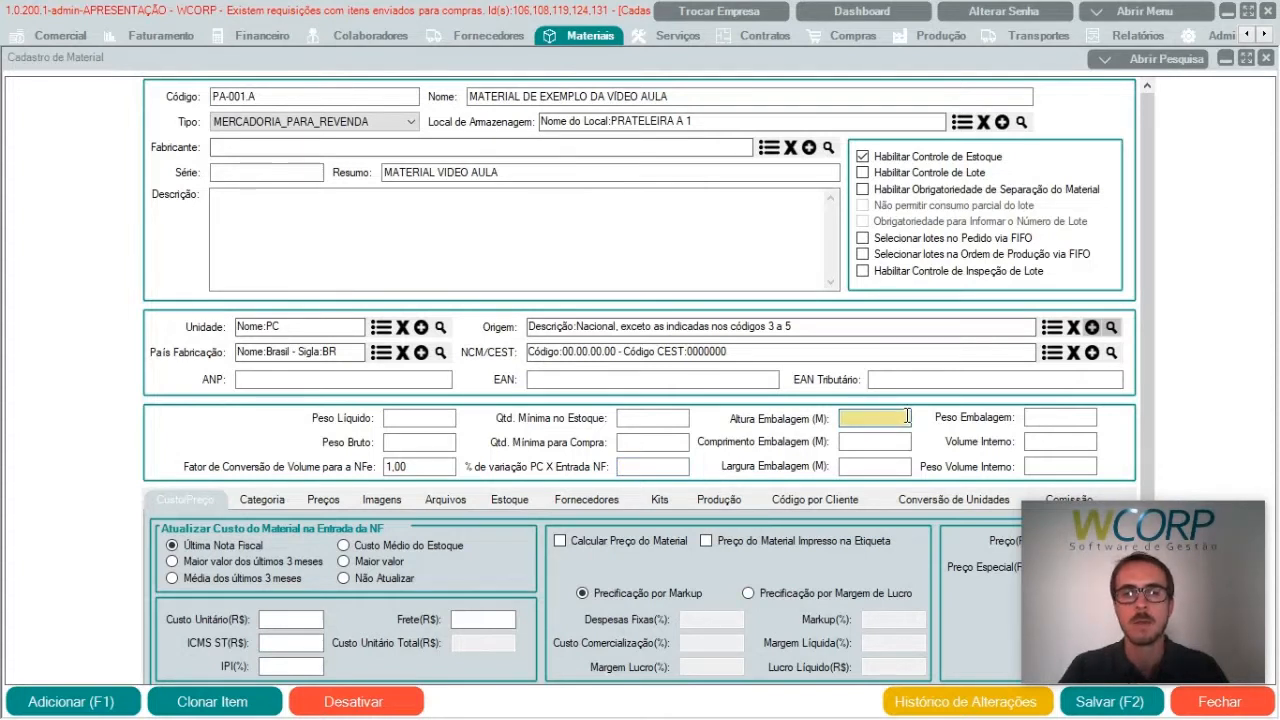
{"action": "key", "text": "Tab"}
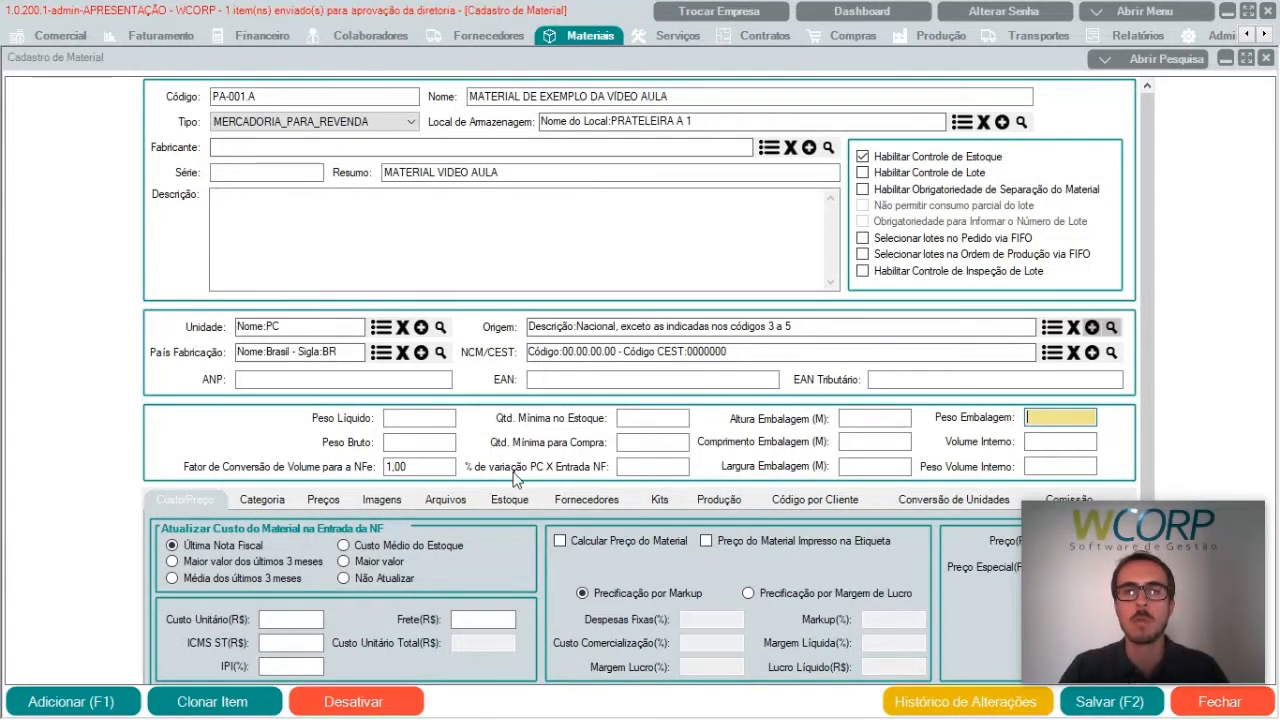
Step: Set the cost update on invoice entry to the average of the last 3 months (Média dos últimos 3 meses)
{"action": "scroll", "coordinate": [515, 478], "scroll_direction": "down", "scroll_amount": 3}
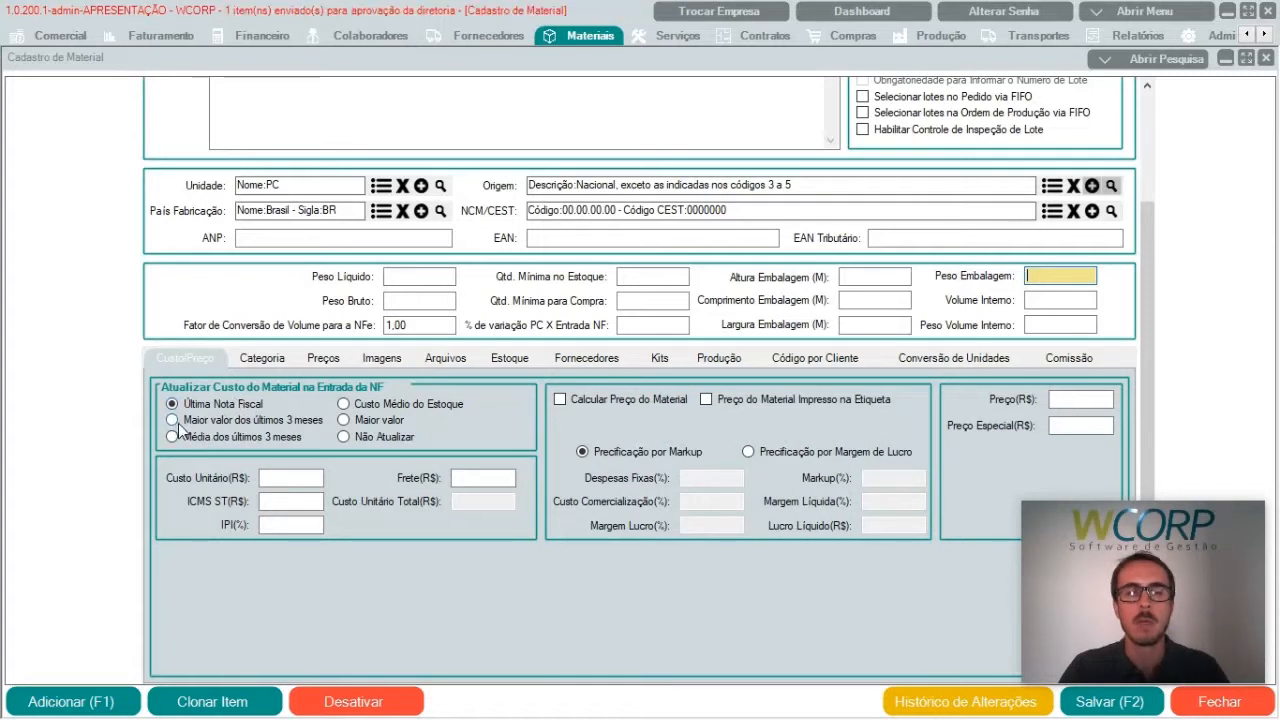
{"action": "left_click", "coordinate": [200, 421]}
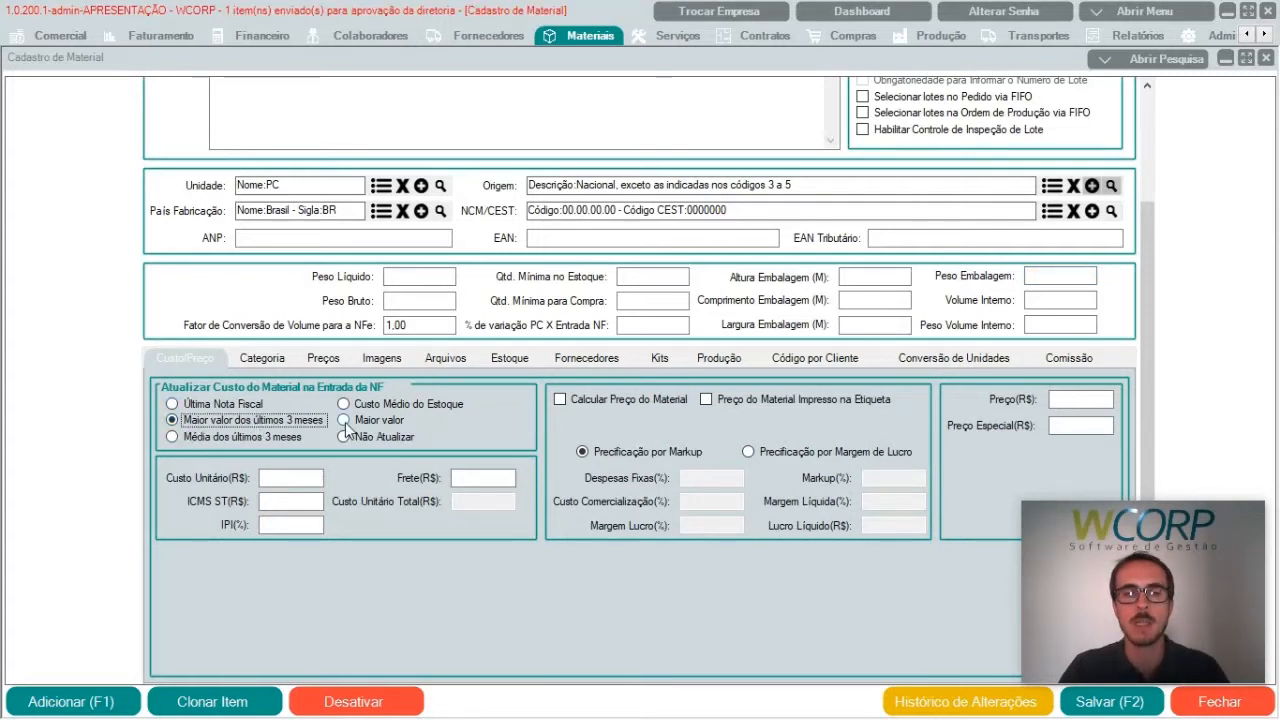
{"action": "left_click", "coordinate": [190, 437]}
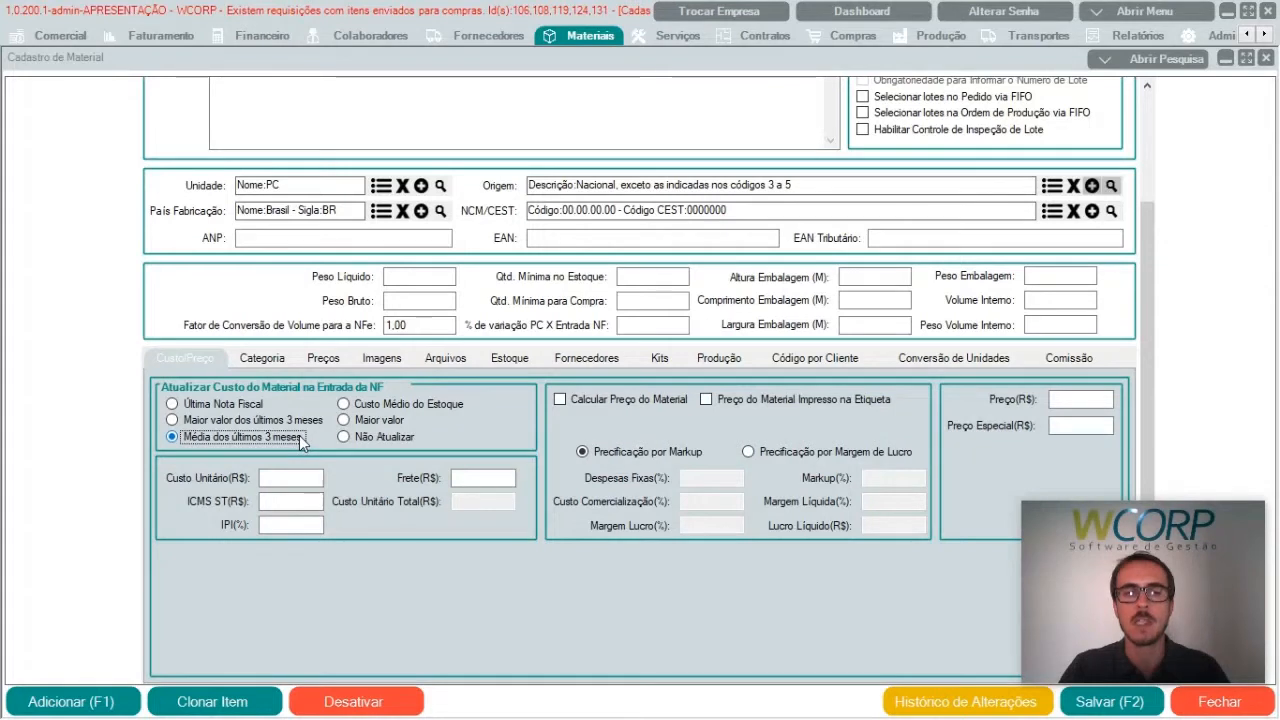
Step: Go through the remaining cost update options for invoice entry and set it to no update (Não Atualizar)
{"action": "left_click", "coordinate": [384, 406]}
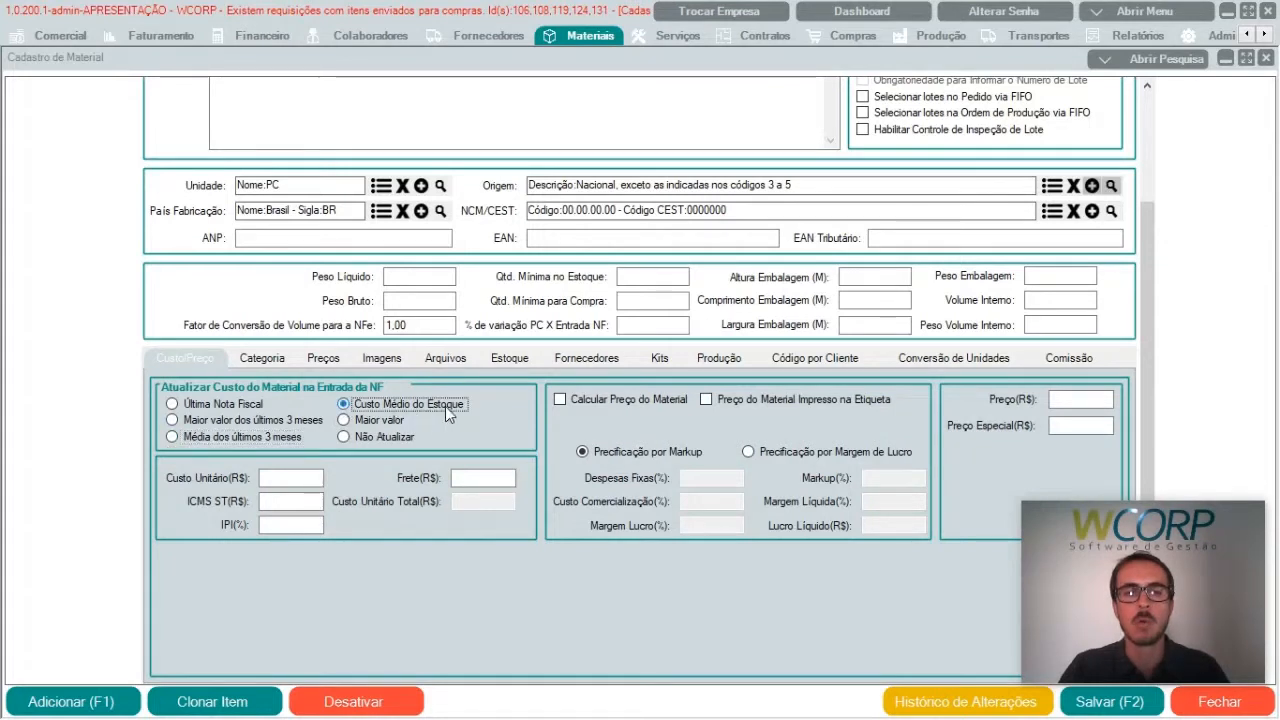
{"action": "left_click", "coordinate": [397, 426]}
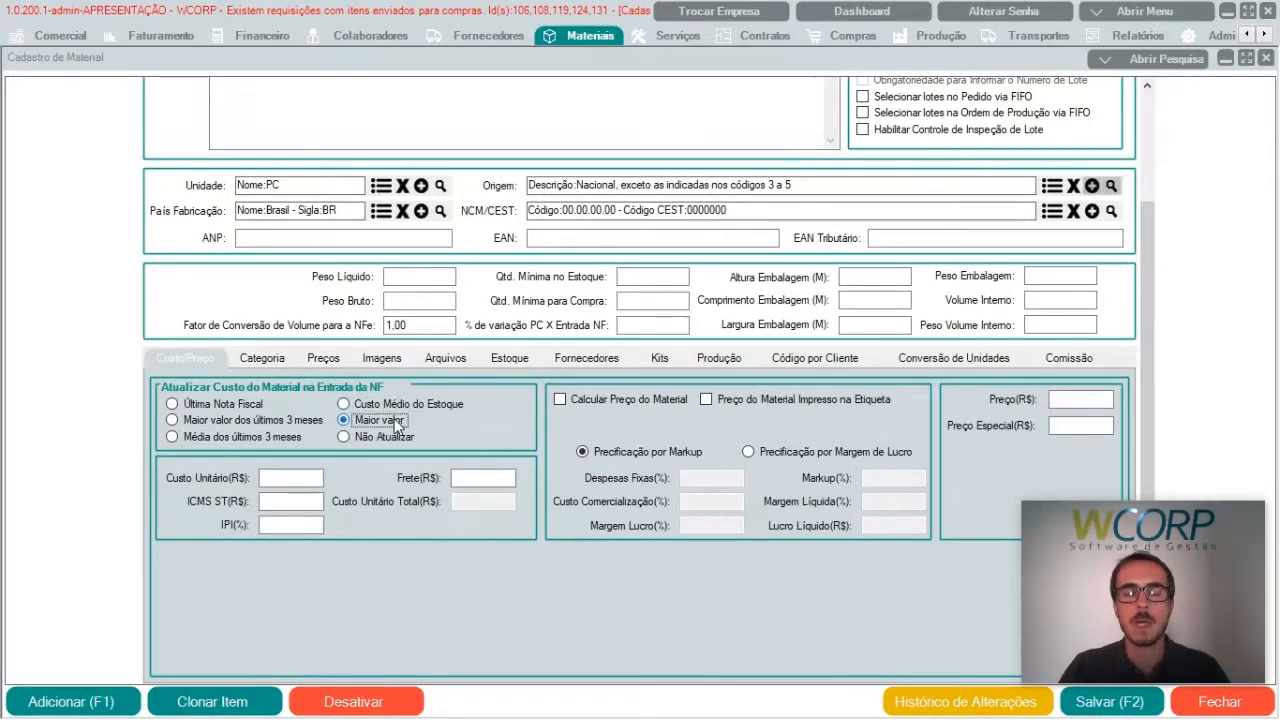
{"action": "left_click", "coordinate": [387, 436]}
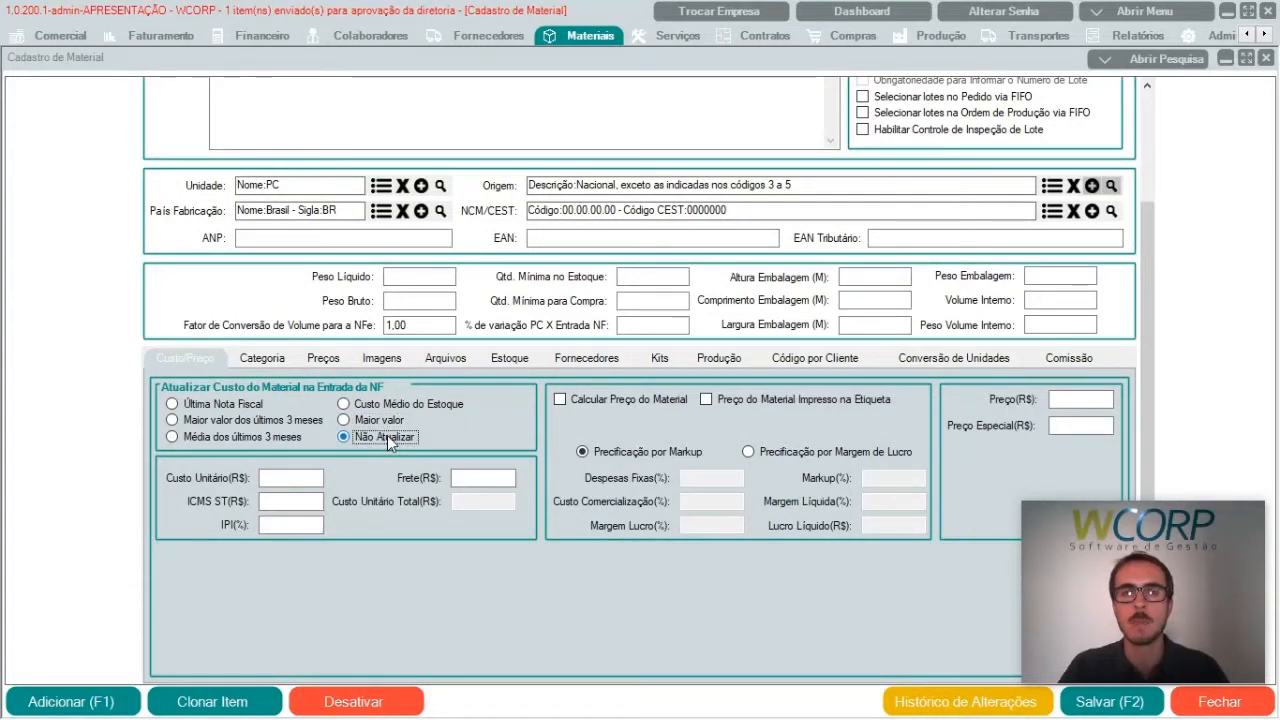
Step: Enter a unit cost of R$ 3,00, ICMS ST of R$ 0,54 and IPI of 5%, leaving freight blank
{"action": "left_click", "coordinate": [269, 474]}
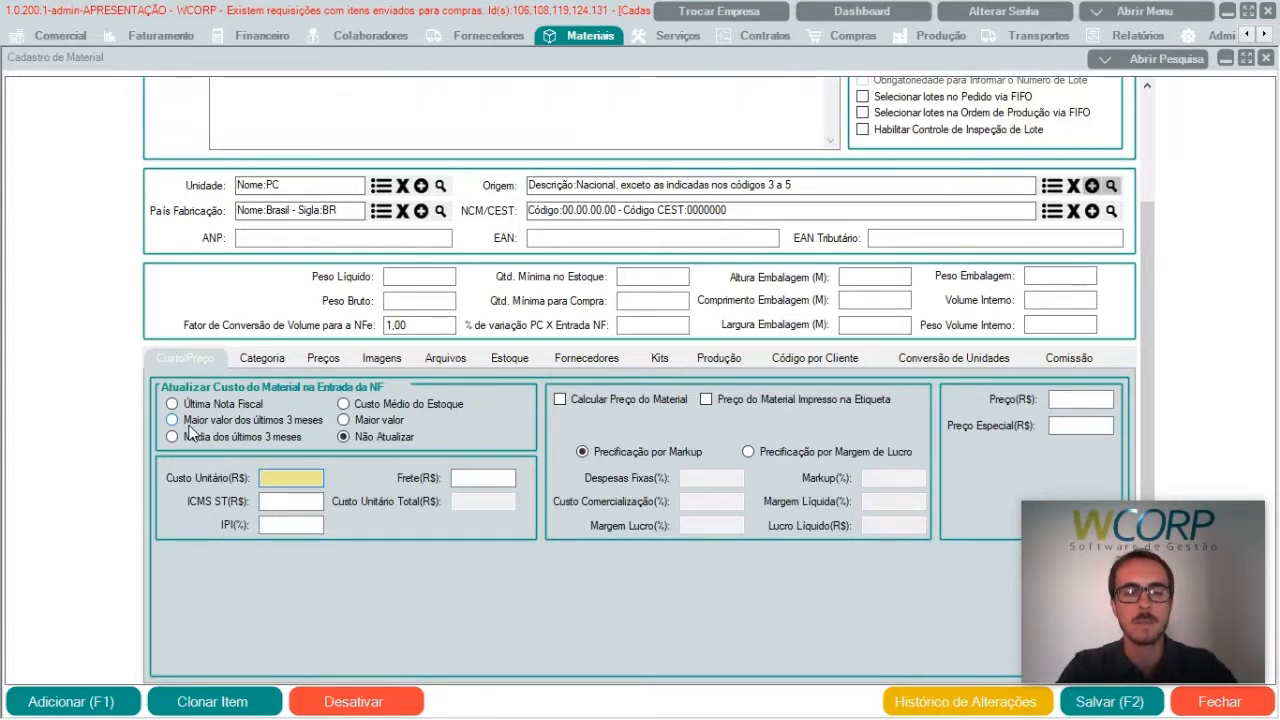
{"action": "type", "text": "3,0"}
{"action": "key", "text": "Tab"}
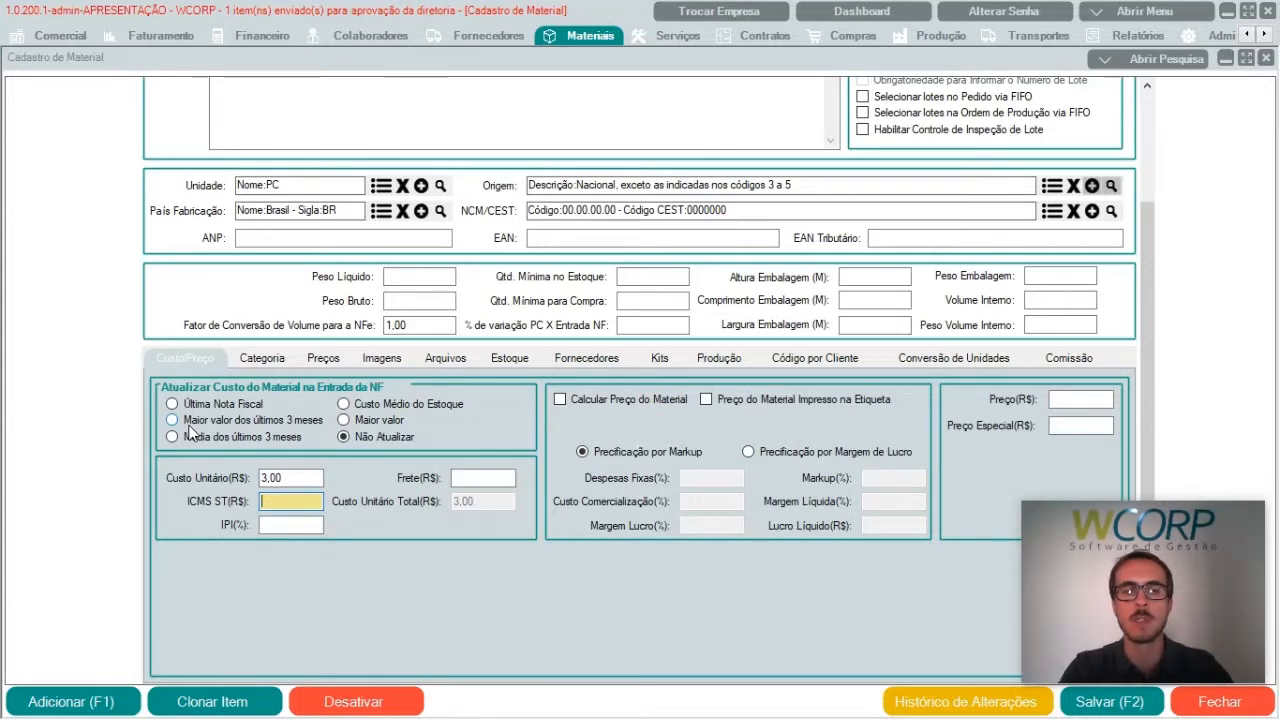
{"action": "type", "text": "0,54"}
{"action": "key", "text": "Tab"}
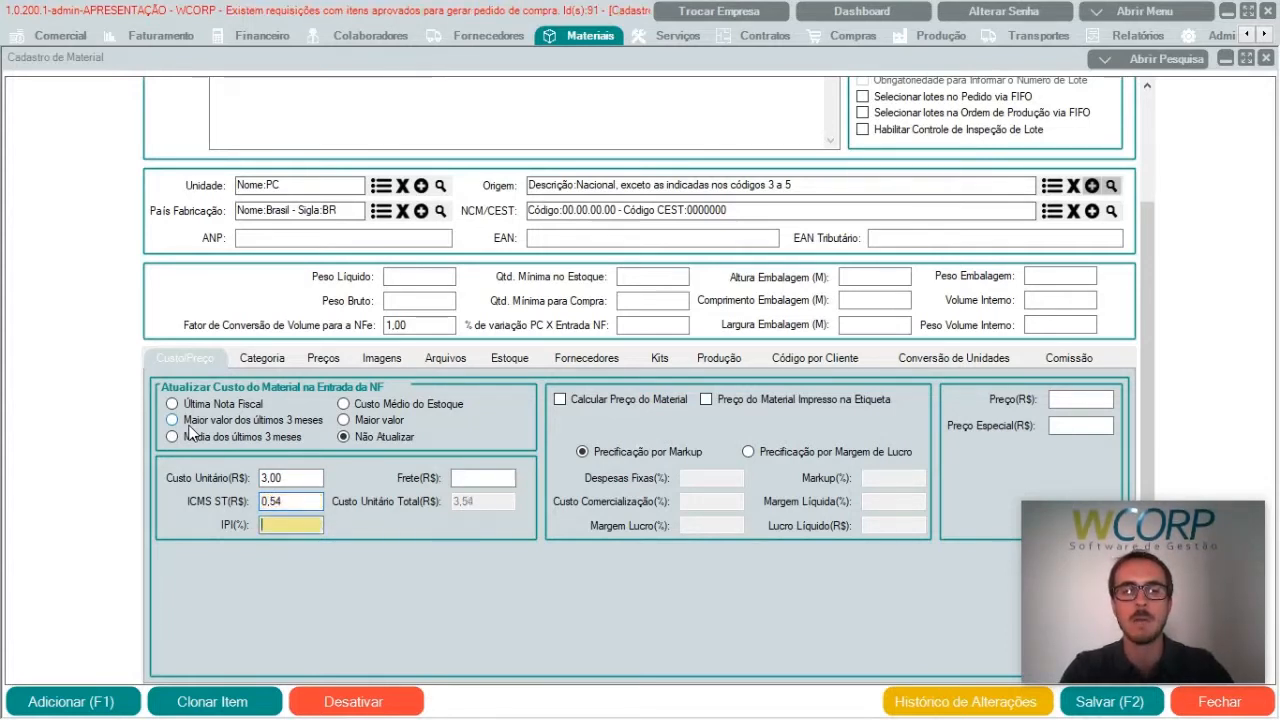
{"action": "type", "text": "5"}
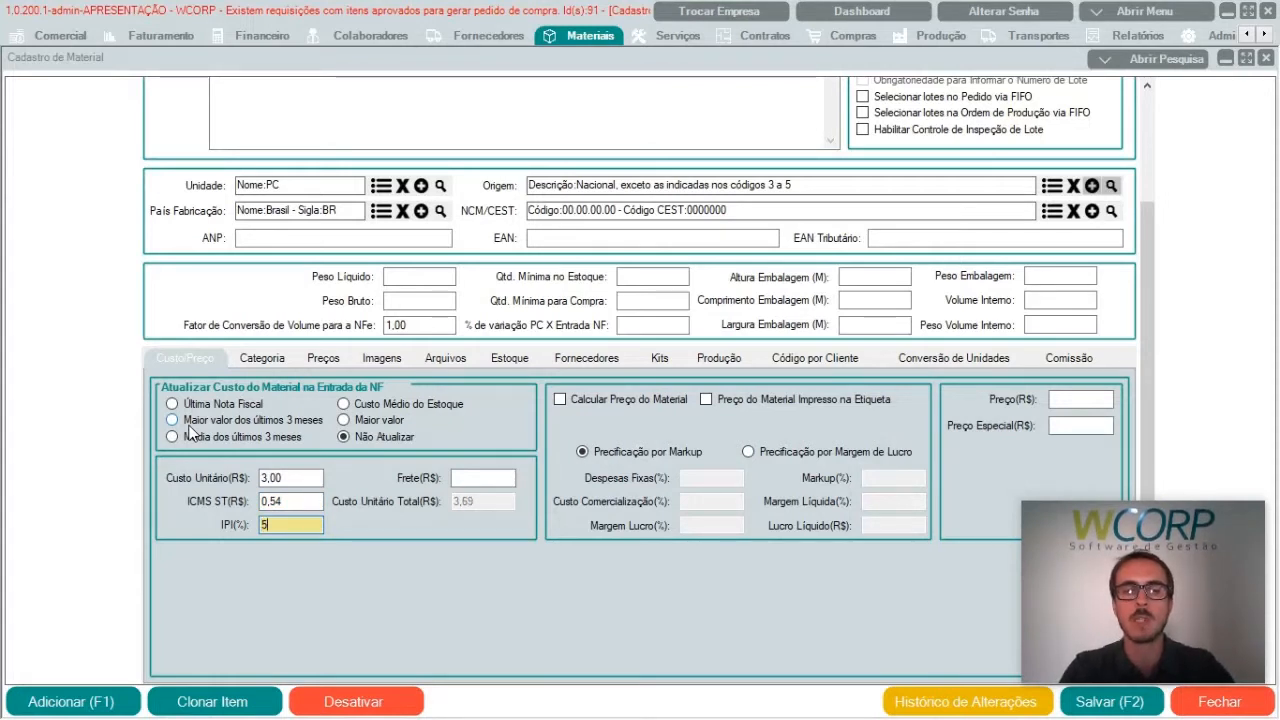
{"action": "key", "text": "Tab"}
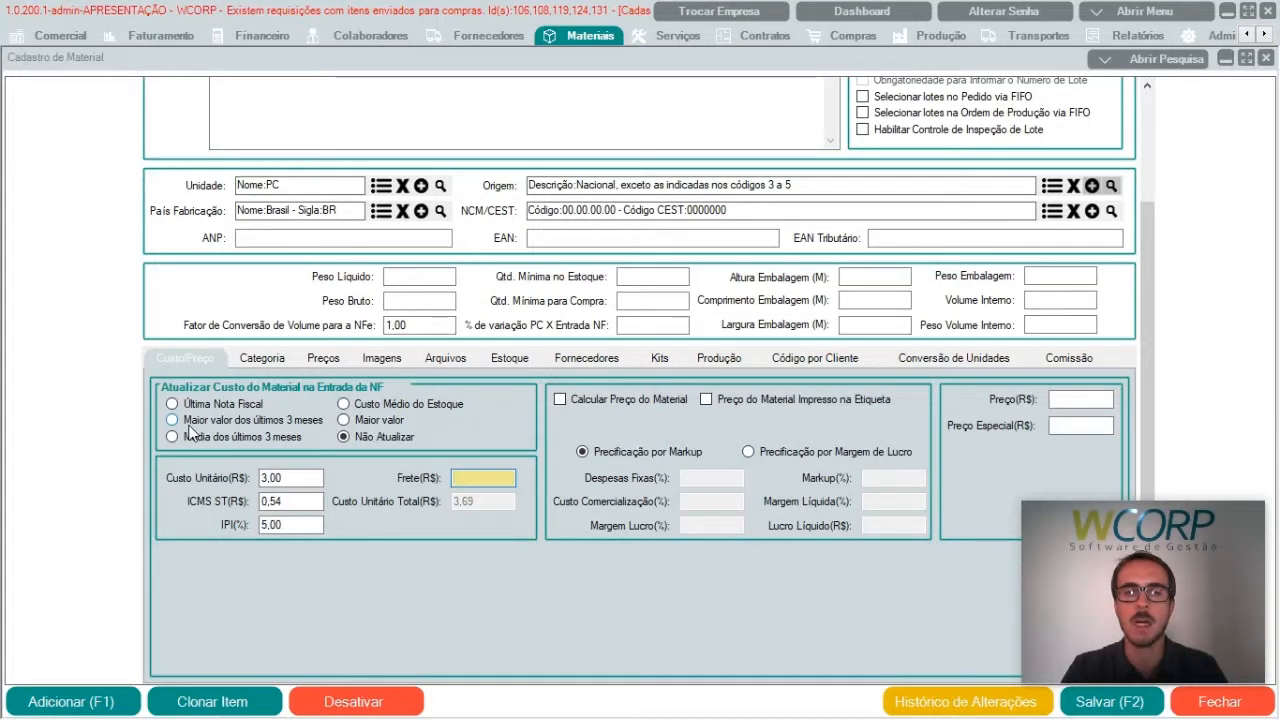
{"action": "key", "text": "Tab"}
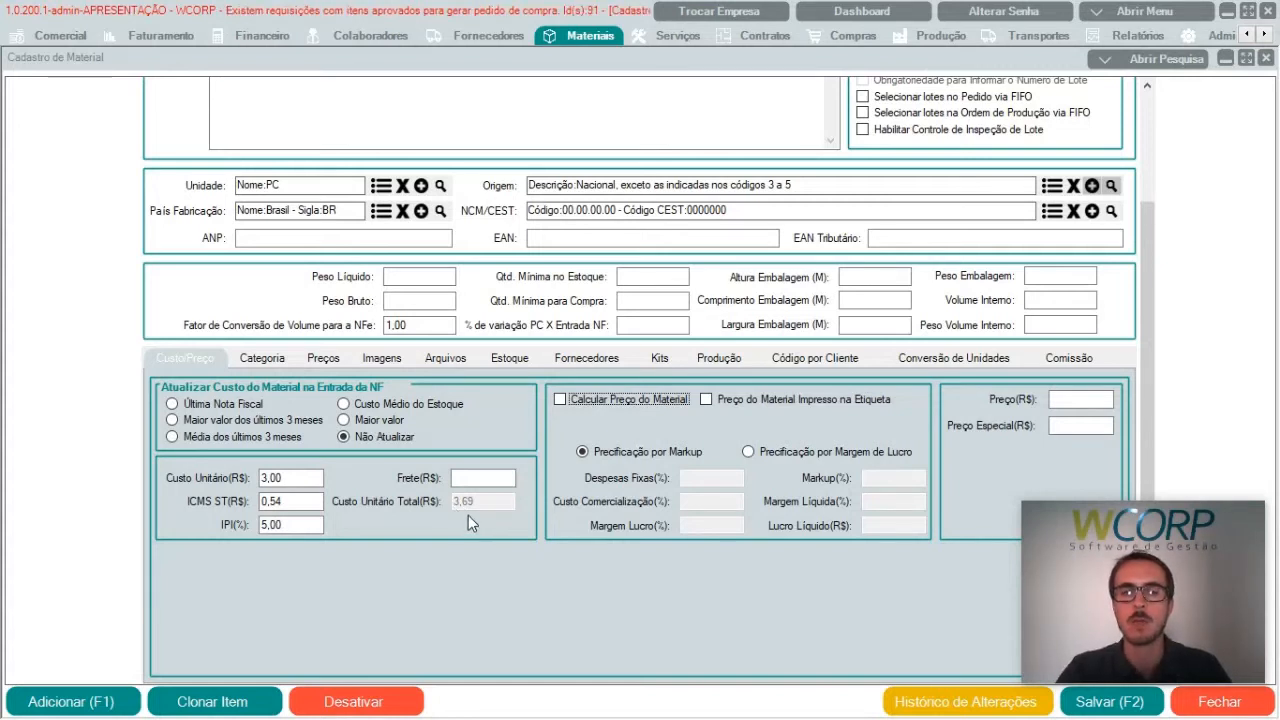
Step: Enable price calculation for the material using profit-margin pricing (Precificação por Margem de Lucro) with a 50% margin
{"action": "left_click", "coordinate": [659, 399]}
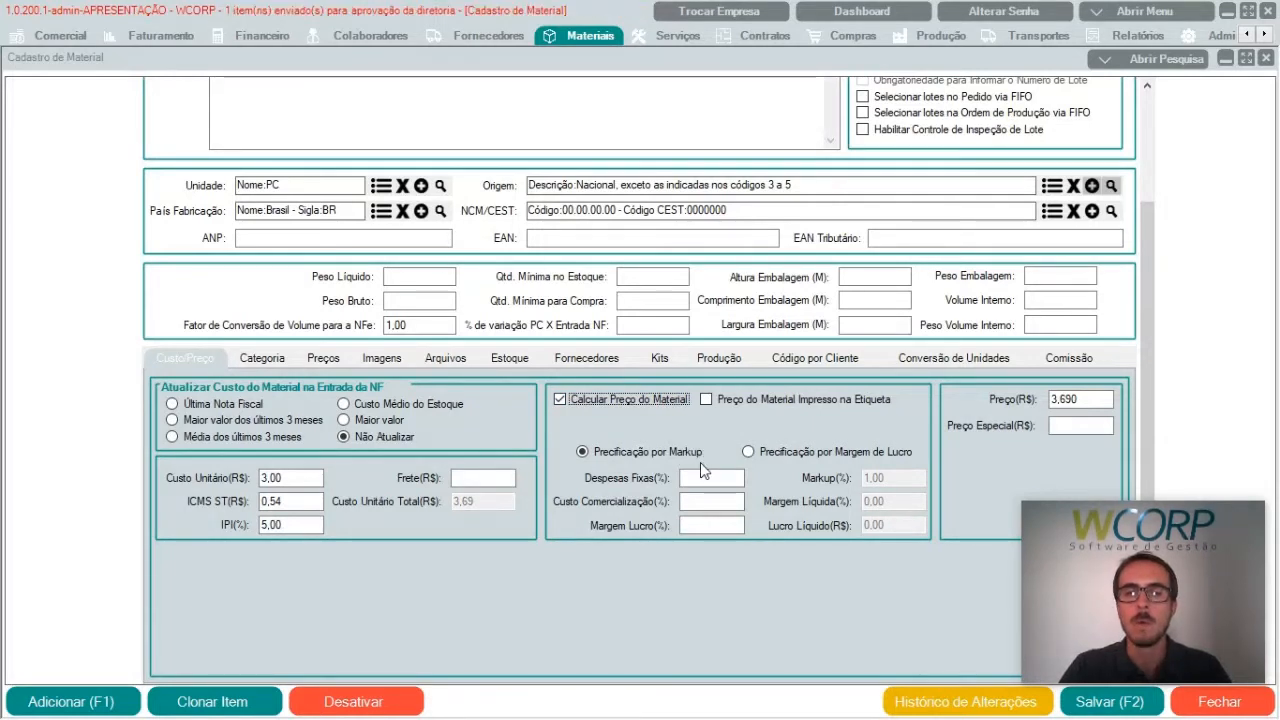
{"action": "left_click", "coordinate": [843, 453]}
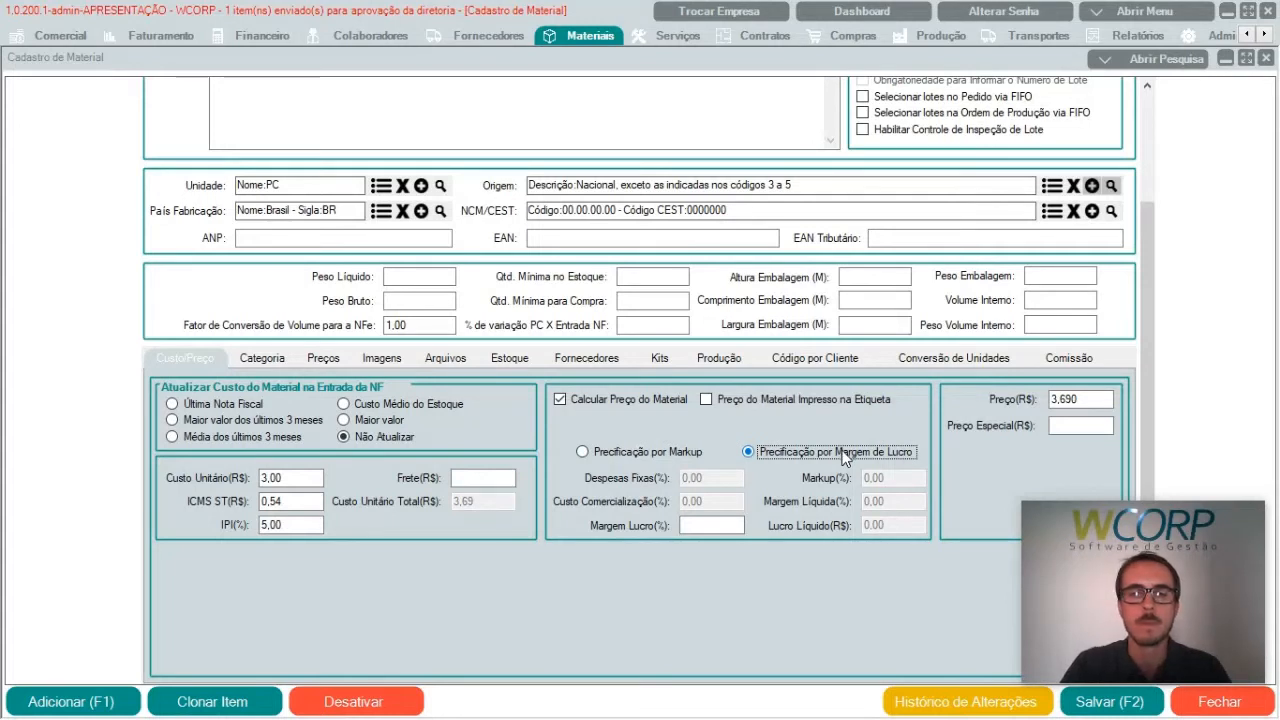
{"action": "left_click", "coordinate": [718, 526]}
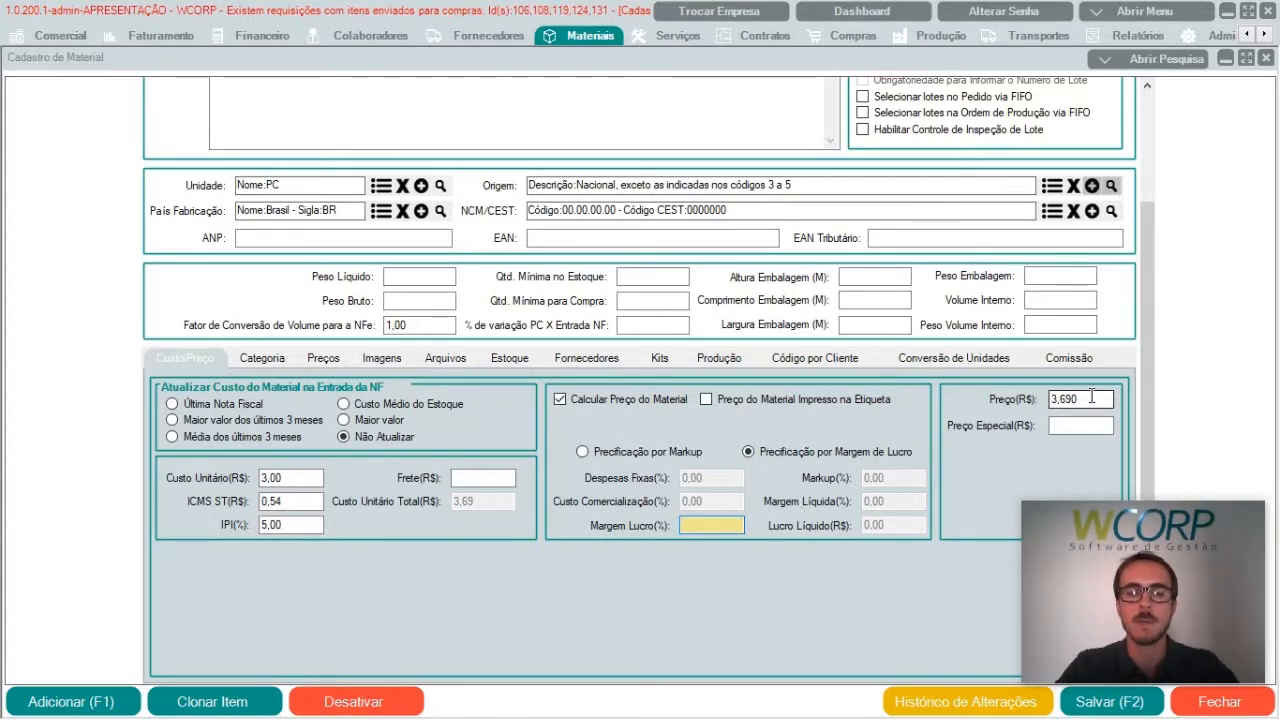
{"action": "type", "text": "50"}
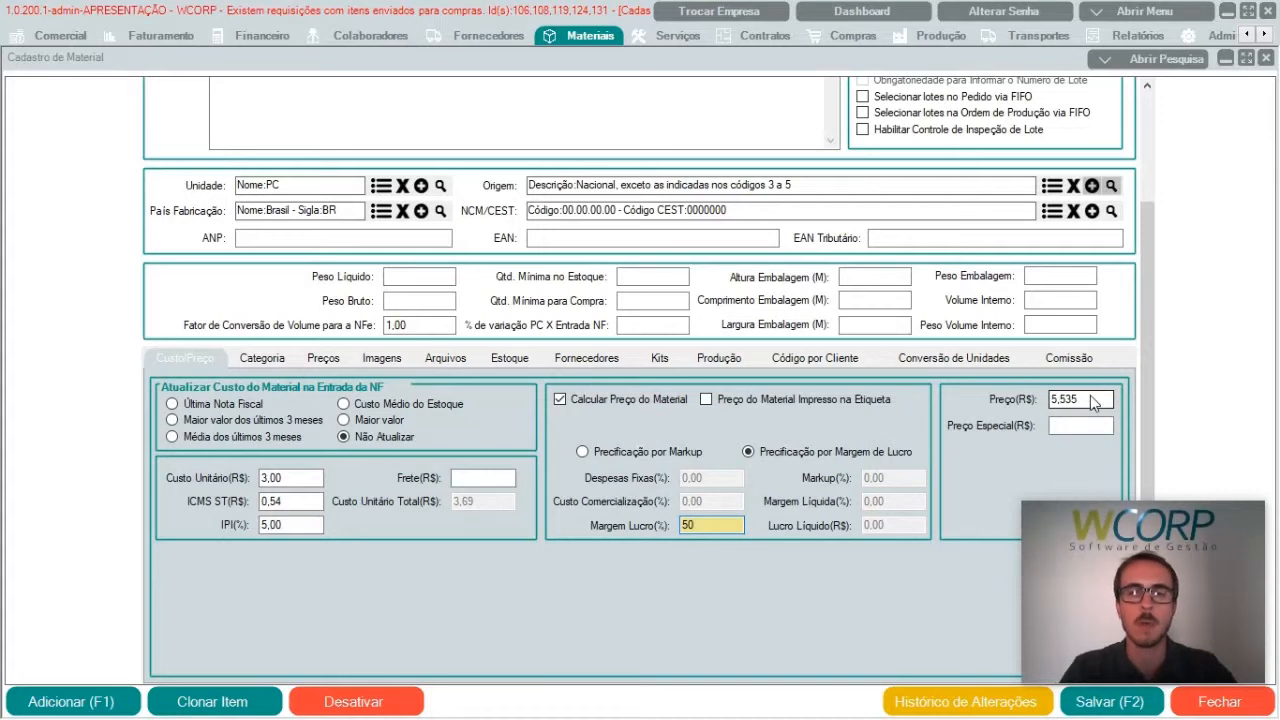
{"action": "left_click", "coordinate": [1092, 398]}
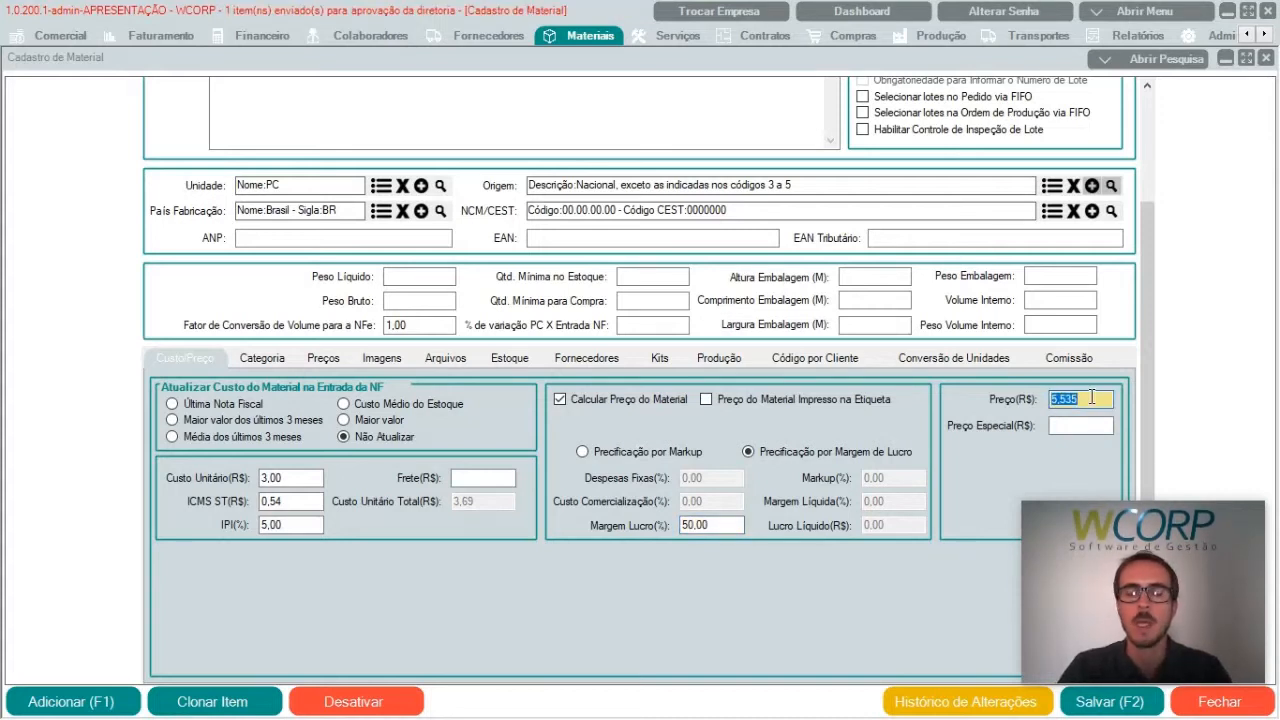
{"action": "left_click", "coordinate": [1092, 398]}
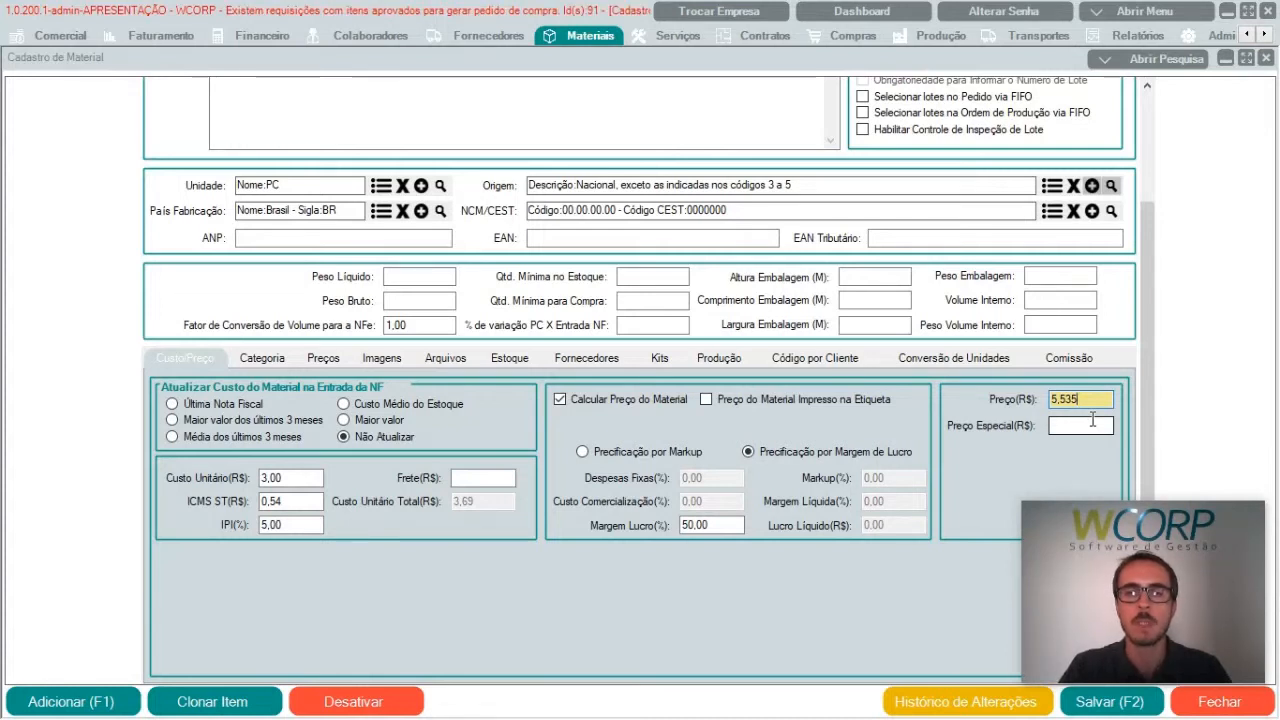
Step: Set the material's special price (Preço Especial) to R$ 5,530
{"action": "left_click", "coordinate": [1093, 421]}
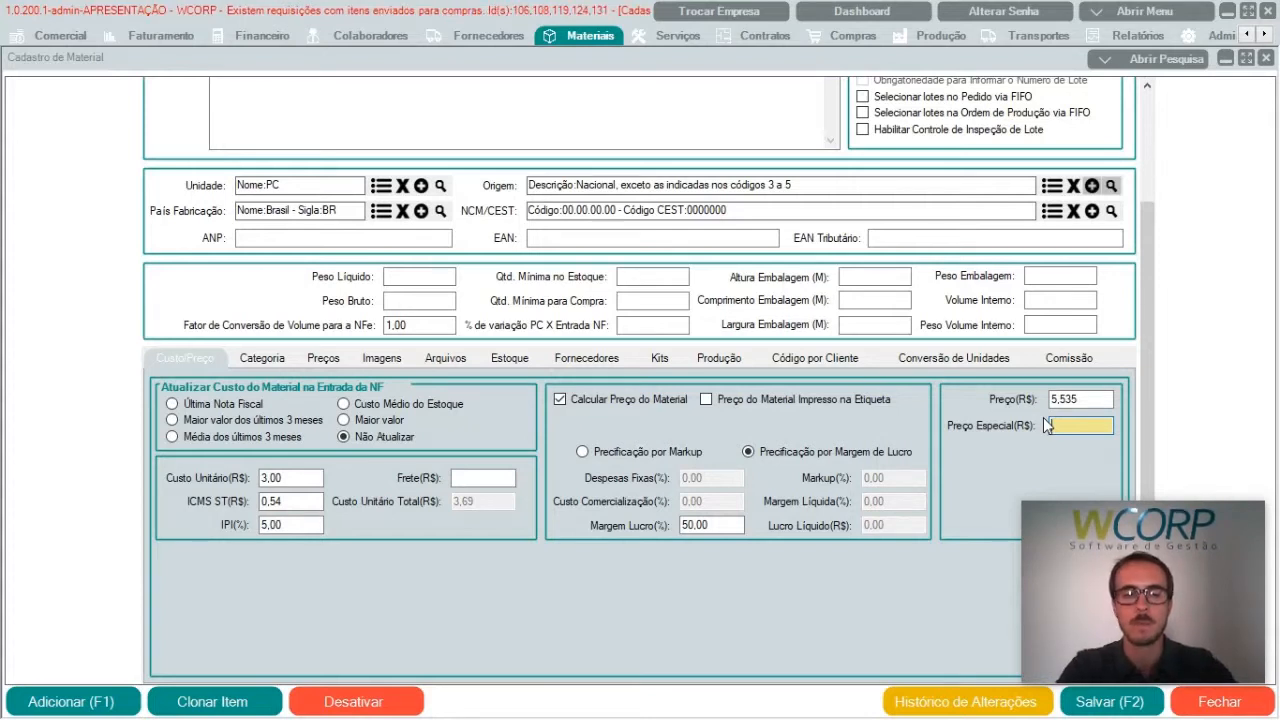
{"action": "type", "text": "5,5"}
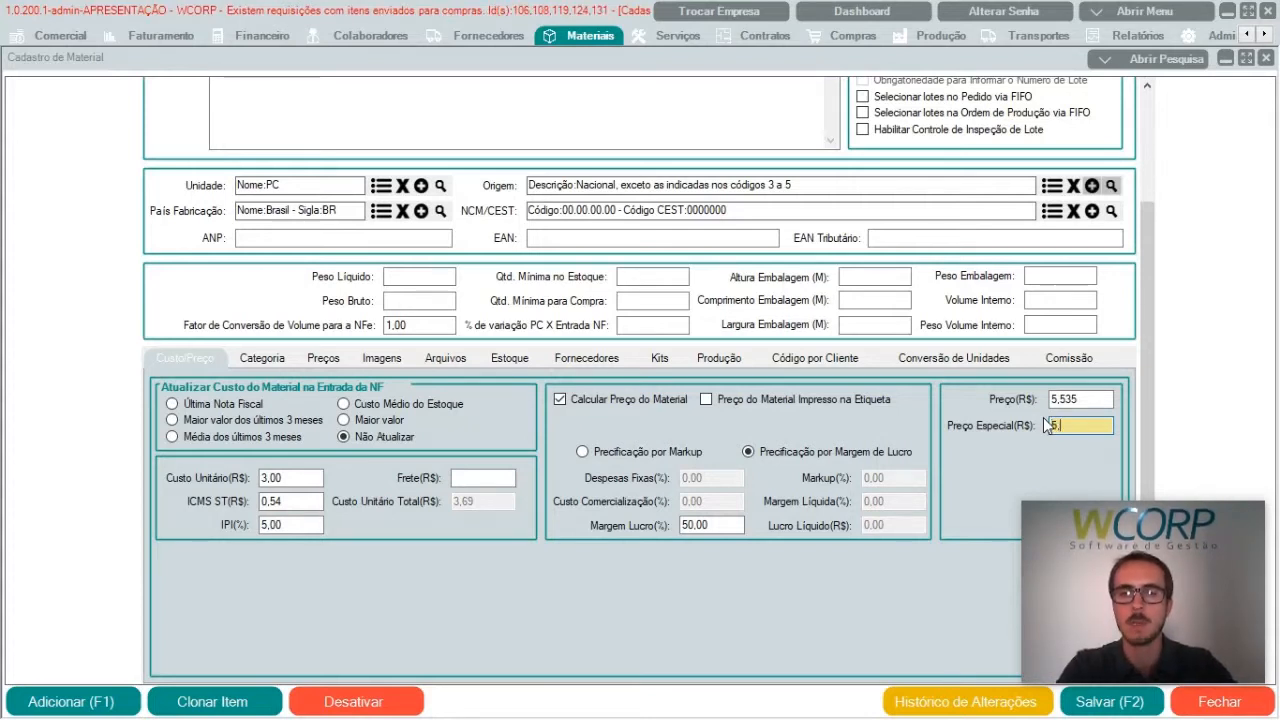
{"action": "type", "text": "30"}
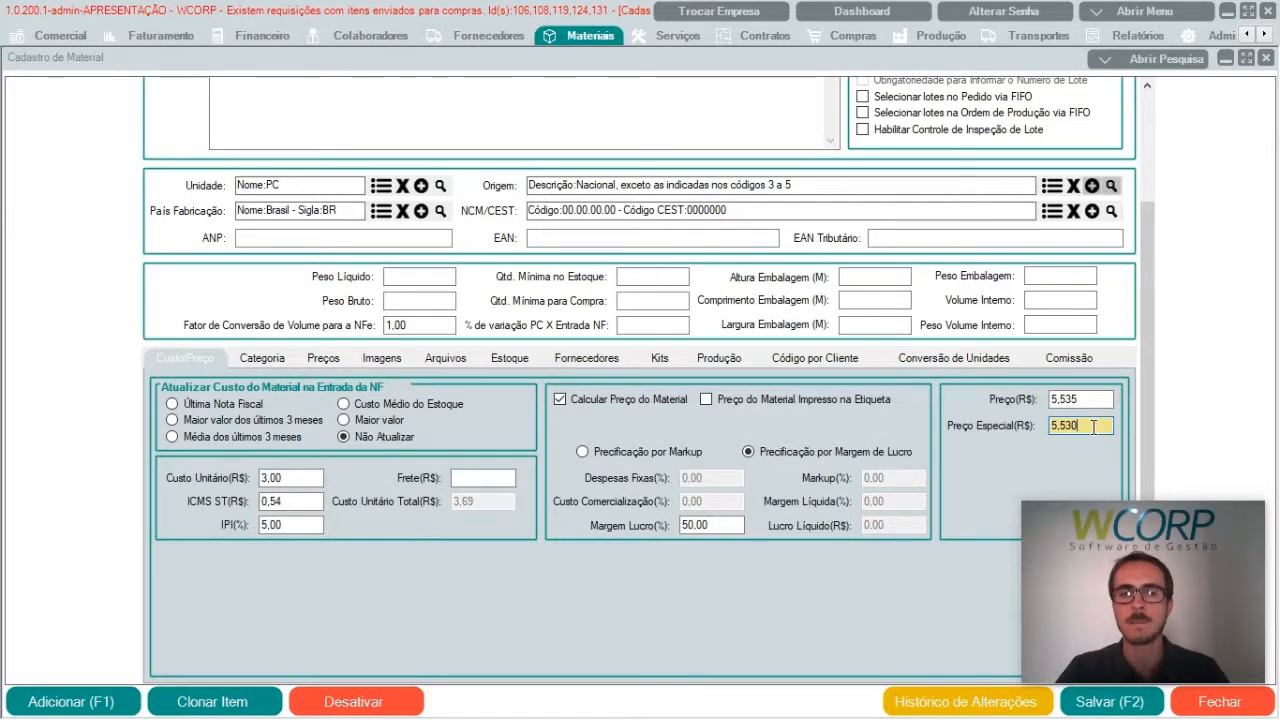
Step: Assign the material to the FIOS E CABOS category under ELETRICO
{"action": "left_click", "coordinate": [255, 360]}
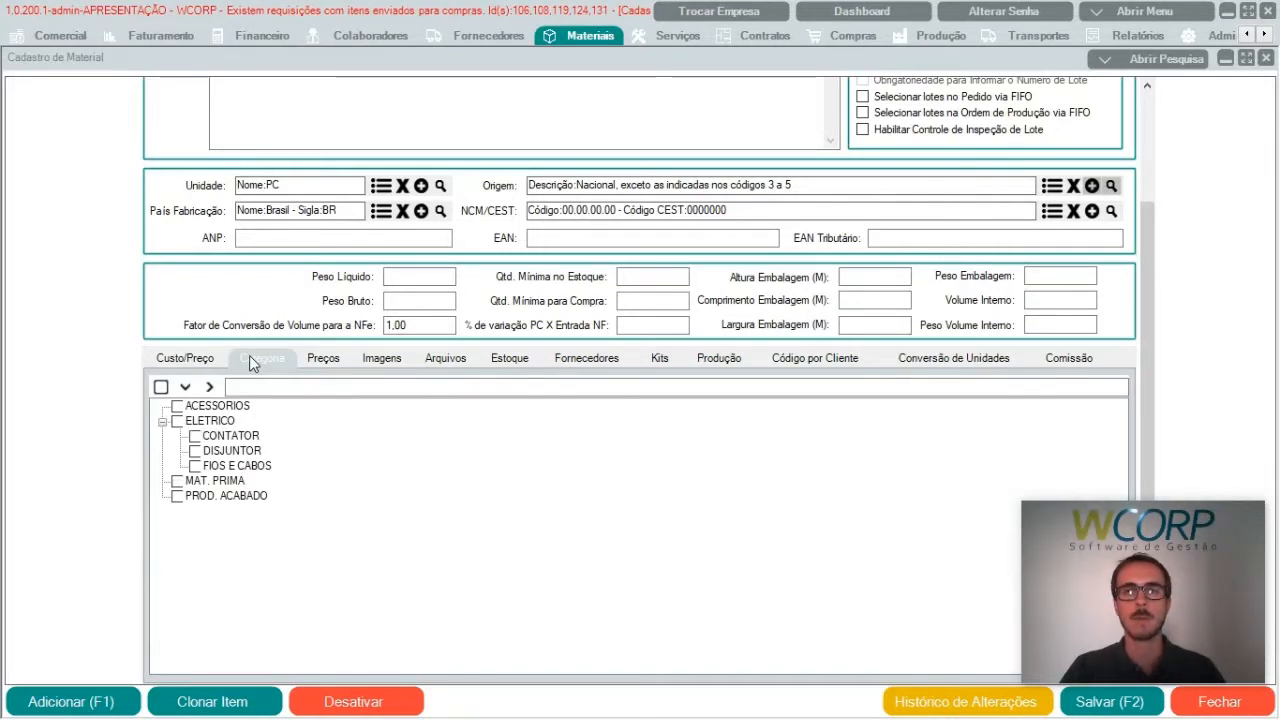
{"action": "left_click", "coordinate": [195, 467]}
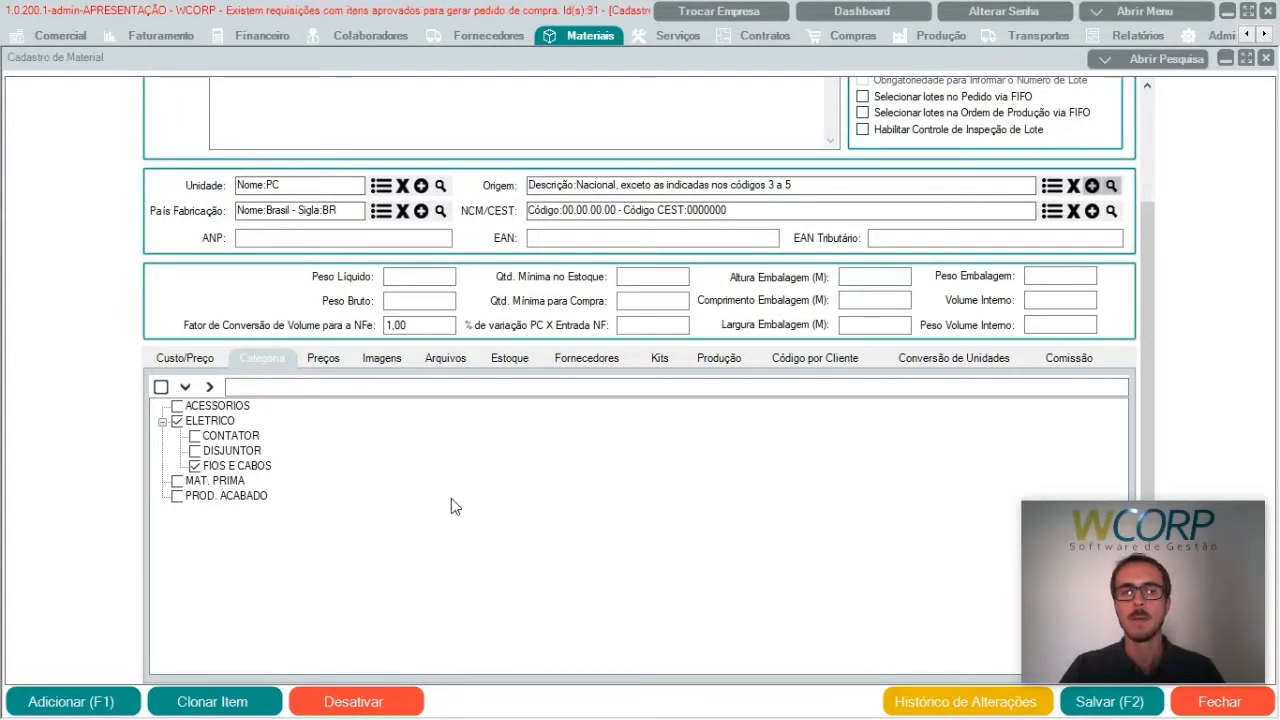
Step: Examine the material's specific prices, images and attached files, including the file registration form, without adding anything
{"action": "left_click", "coordinate": [319, 359]}
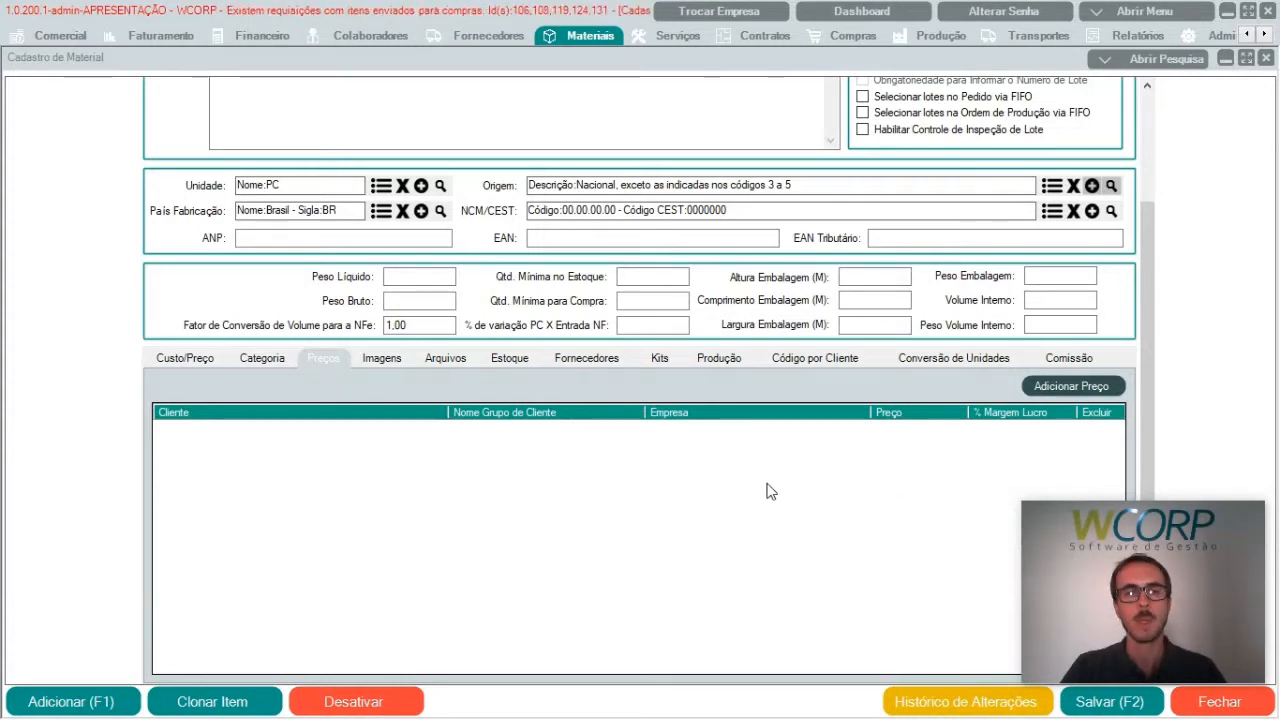
{"action": "left_click", "coordinate": [392, 356]}
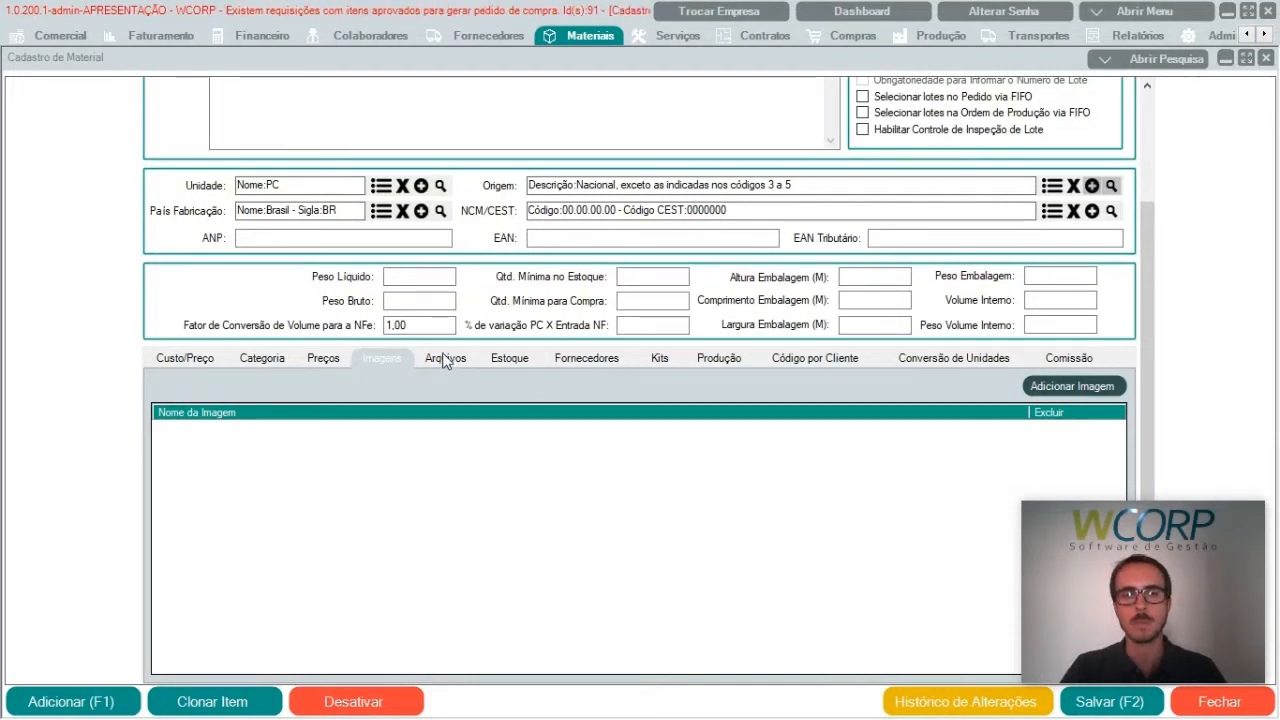
{"action": "left_click", "coordinate": [442, 358]}
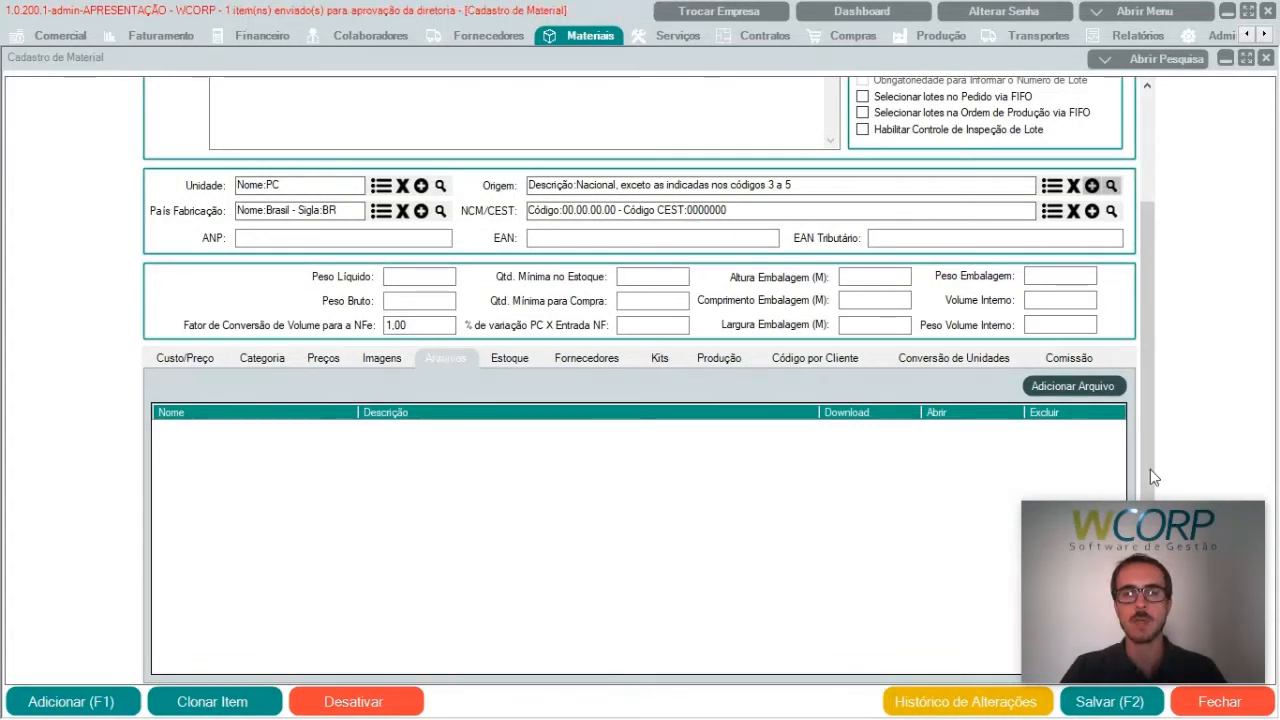
{"action": "left_click", "coordinate": [1073, 386]}
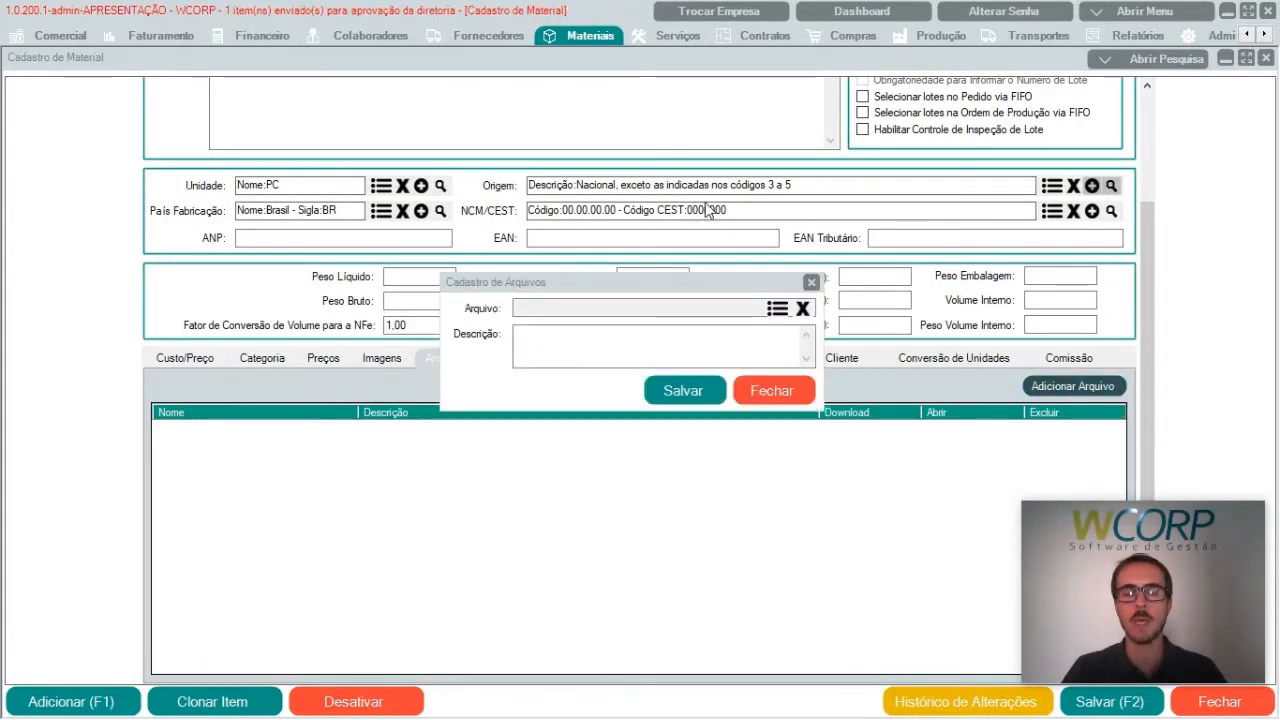
{"action": "left_click", "coordinate": [758, 386]}
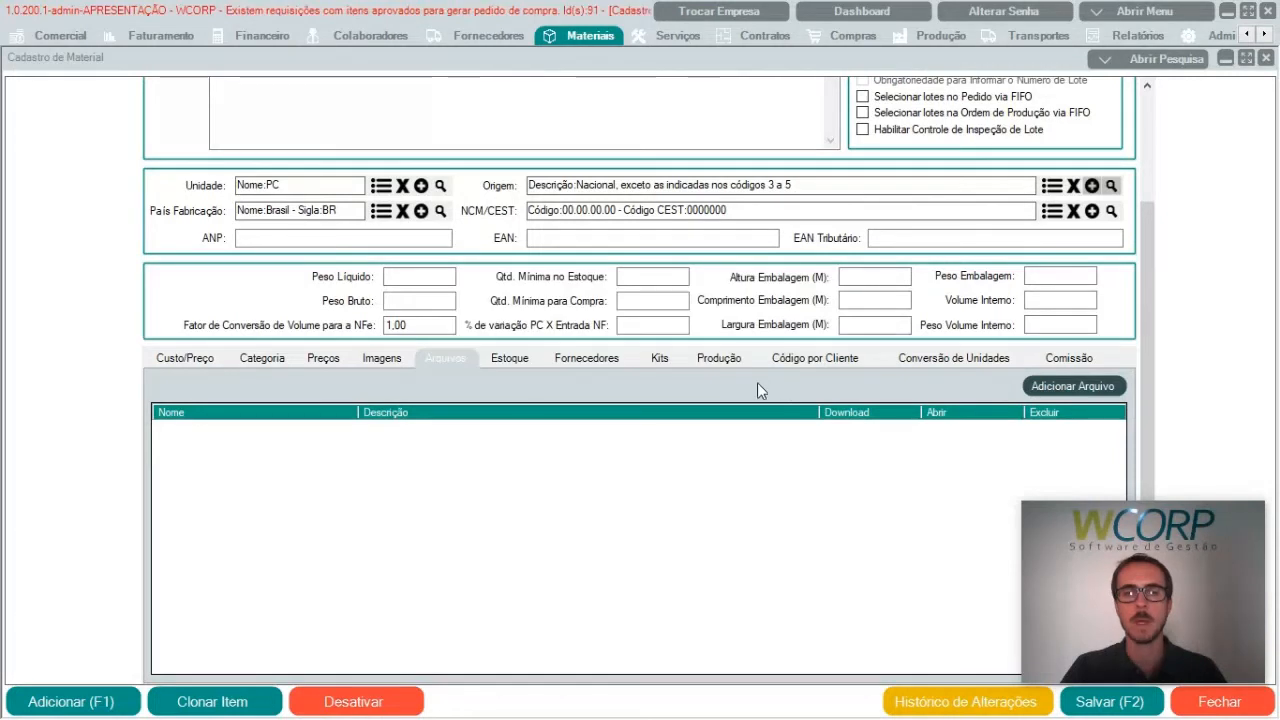
Step: Review the material's stock balances and movements, its supplier codes and its kit settings
{"action": "left_click", "coordinate": [513, 360]}
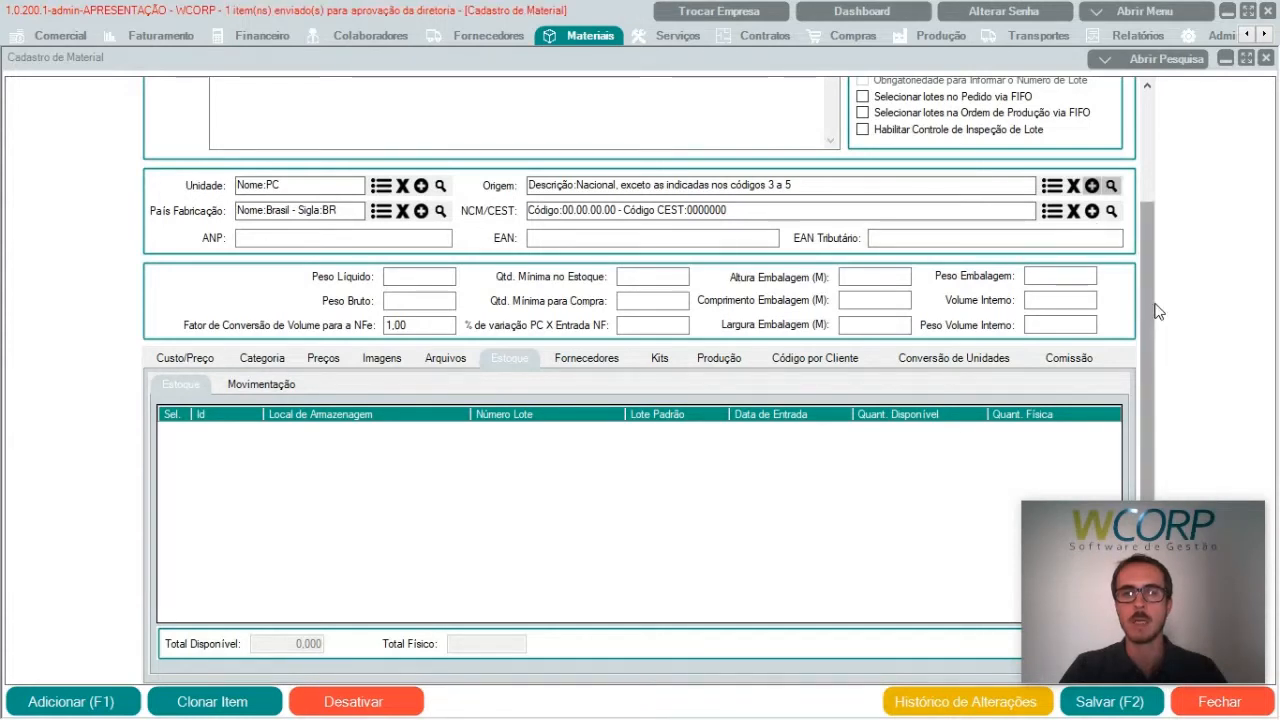
{"action": "left_click_drag", "start_coordinate": [1157, 308], "coordinate": [1155, 231]}
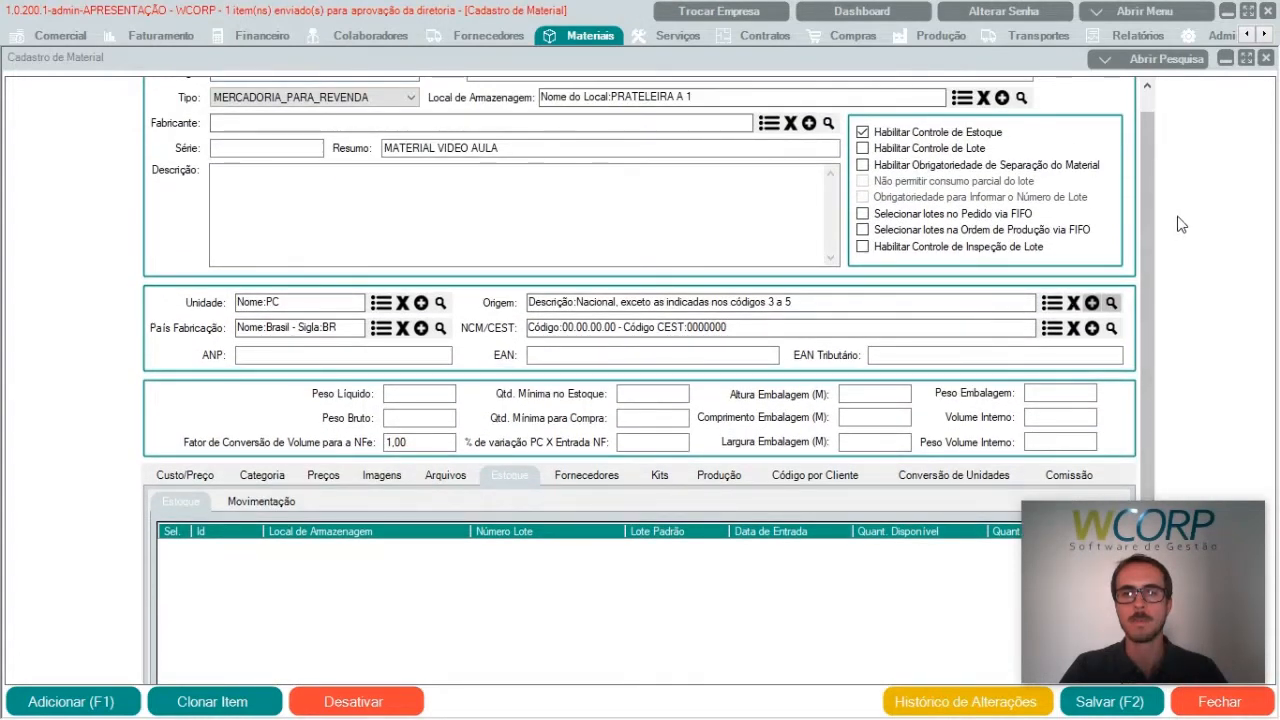
{"action": "scroll", "coordinate": [1155, 231], "scroll_direction": "down", "scroll_amount": 2}
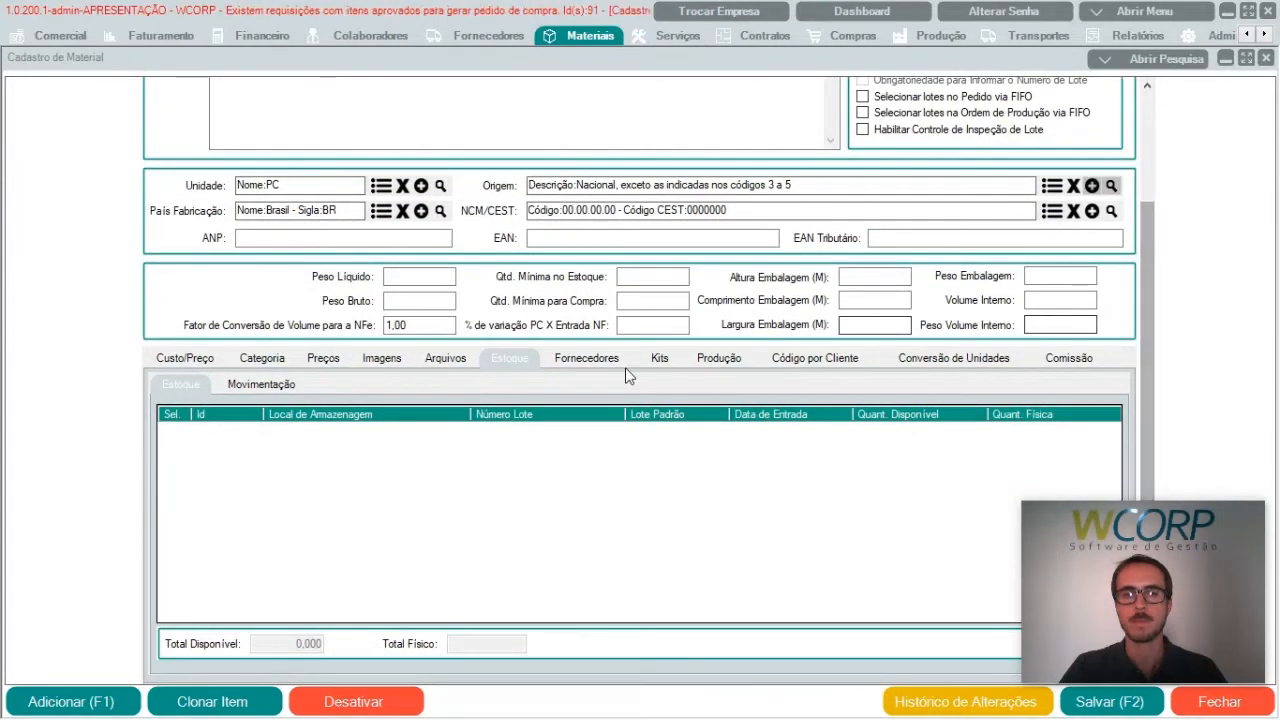
{"action": "left_click", "coordinate": [279, 388]}
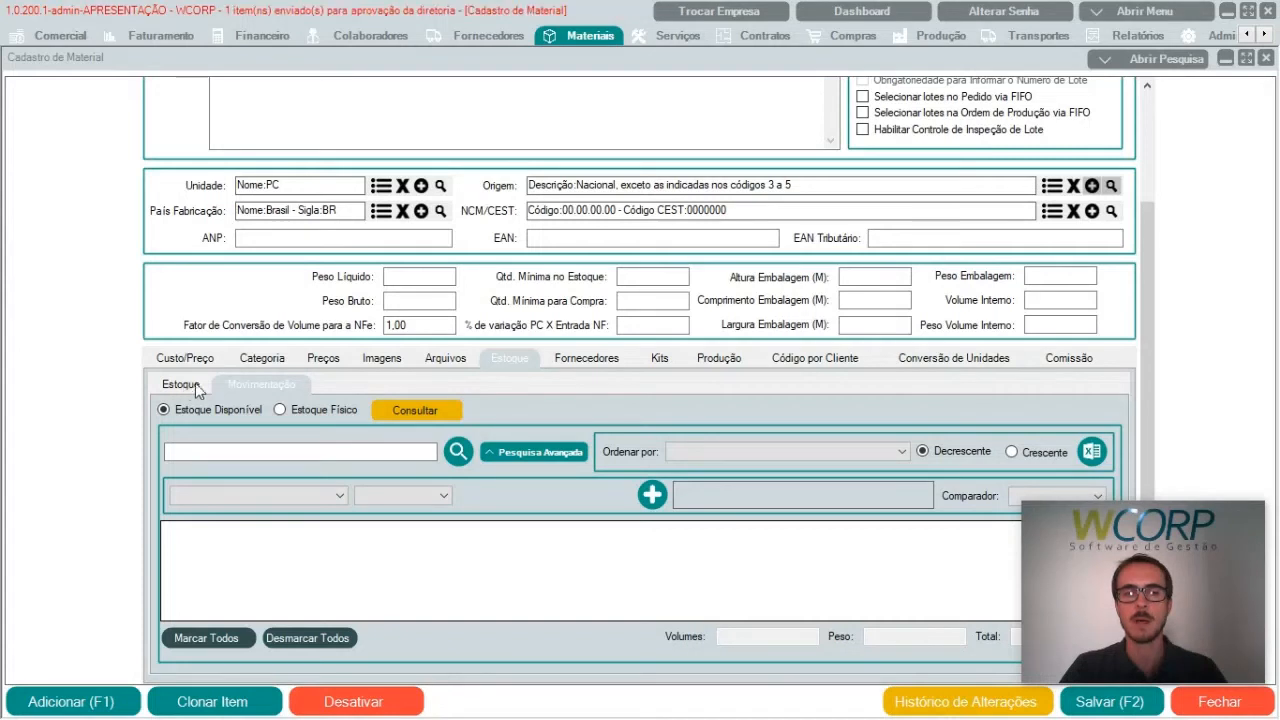
{"action": "left_click", "coordinate": [590, 360]}
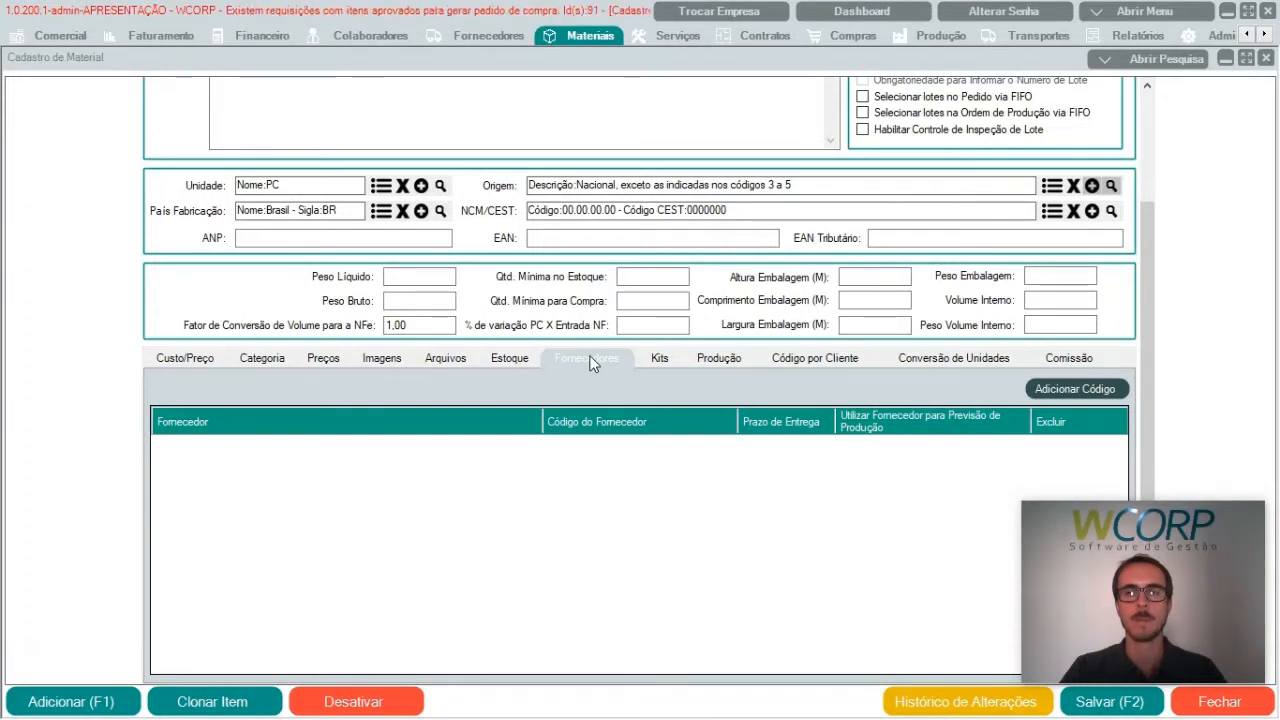
{"action": "left_click", "coordinate": [659, 359]}
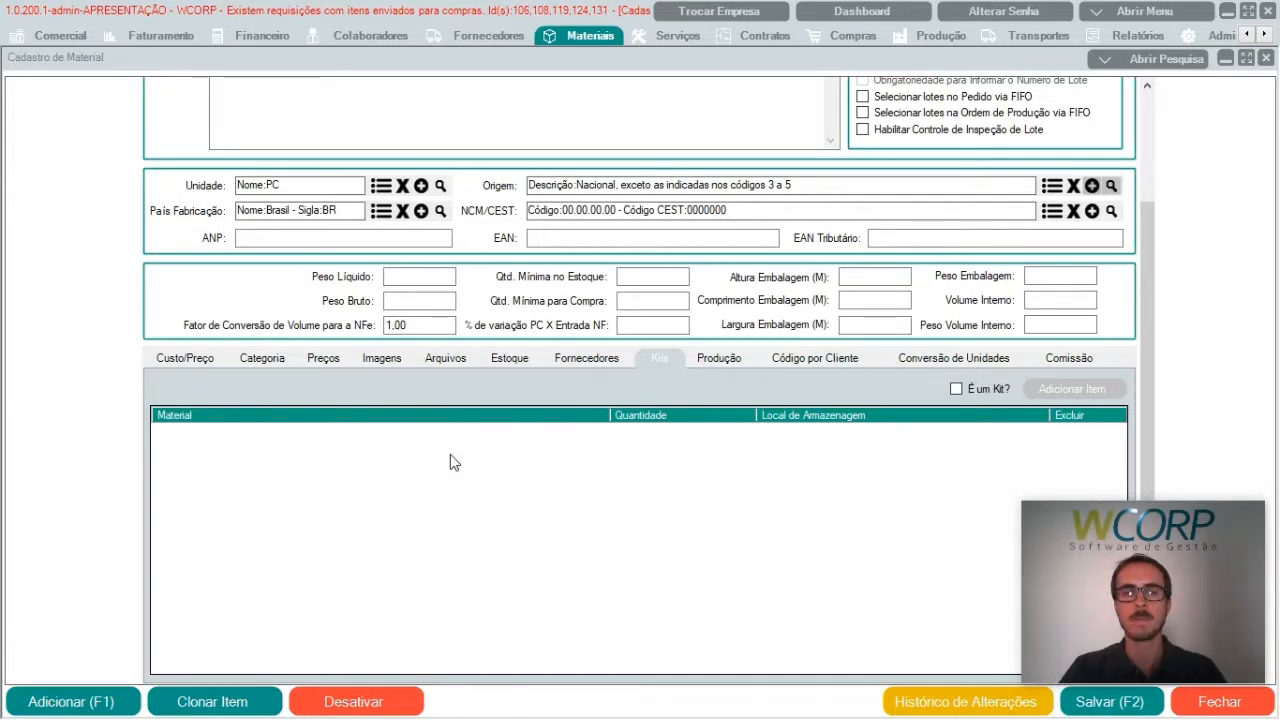
Step: Examine the material's production composition settings, including the responsible person, the client it was developed for and the stock replenishment field options
{"action": "left_click", "coordinate": [727, 360]}
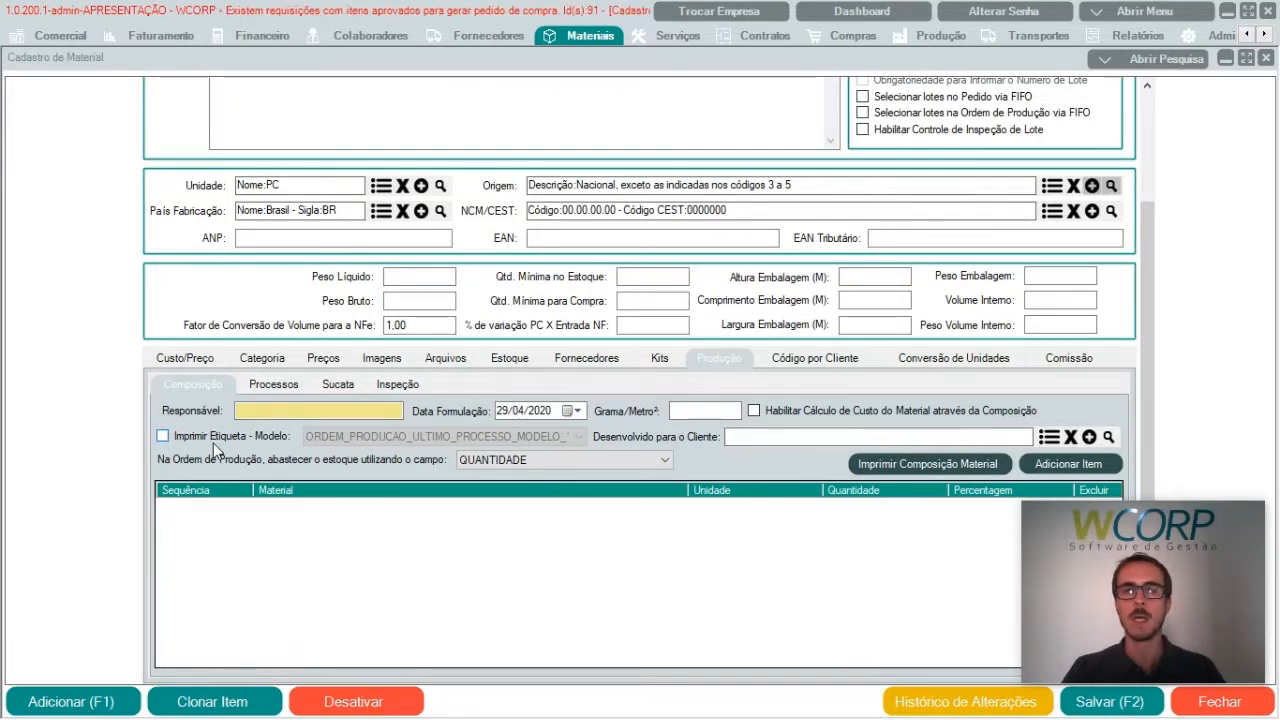
{"action": "left_click", "coordinate": [263, 410]}
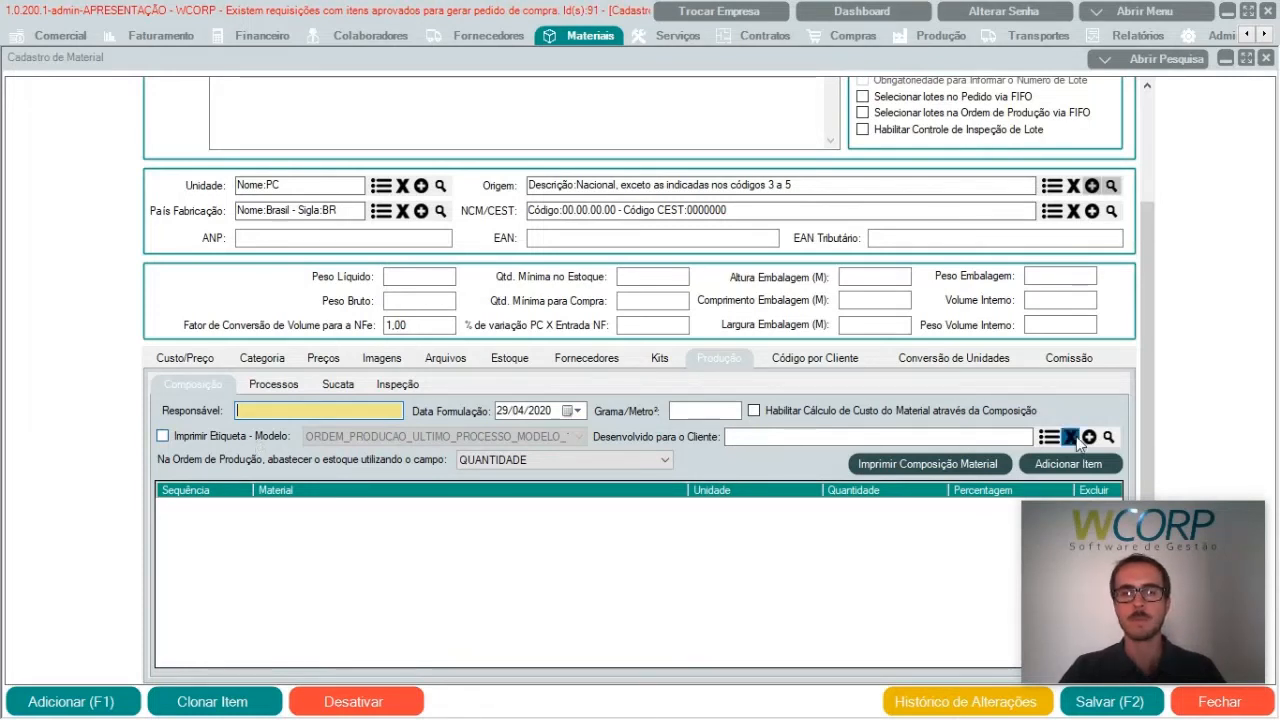
{"action": "left_click", "coordinate": [876, 435]}
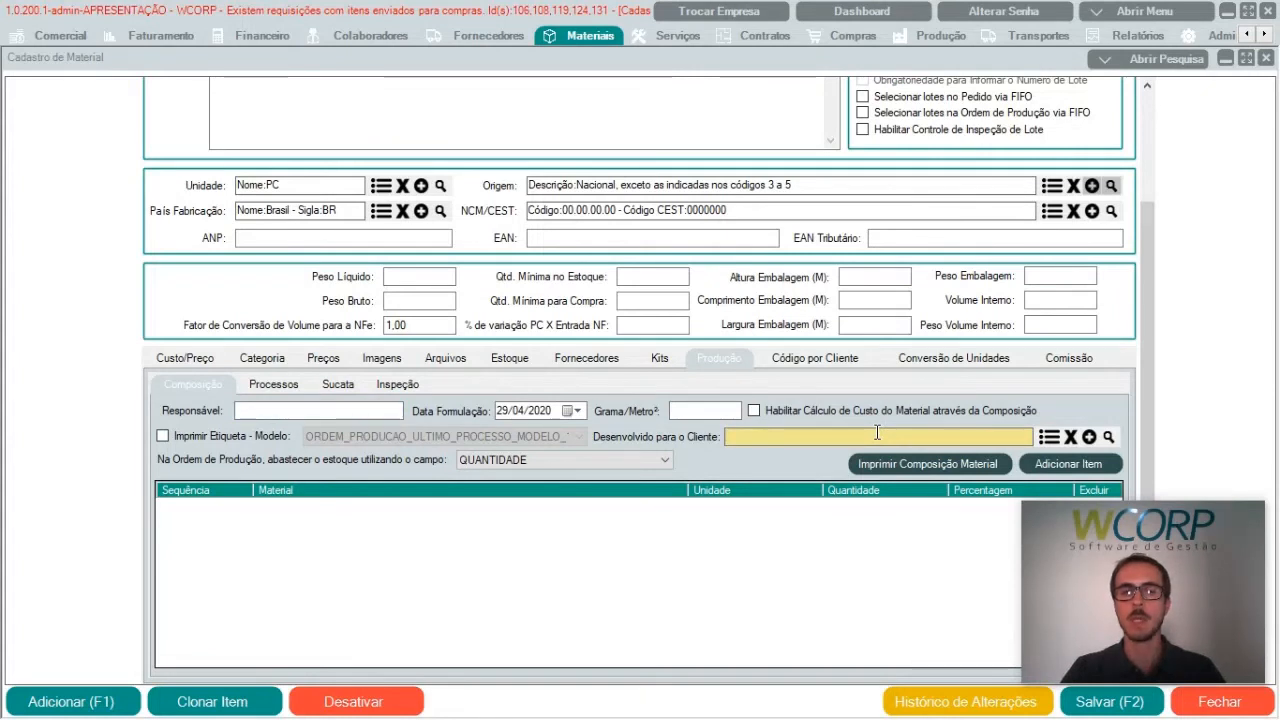
{"action": "left_click", "coordinate": [599, 458]}
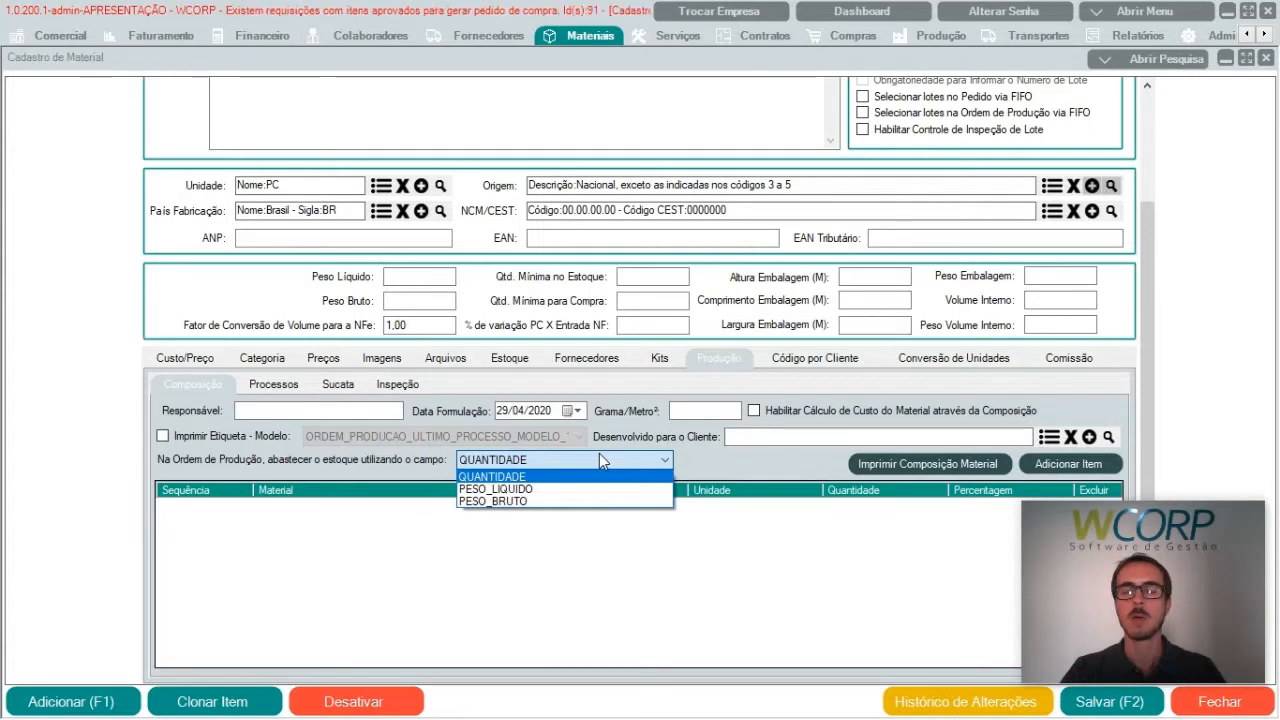
{"action": "left_click", "coordinate": [612, 566]}
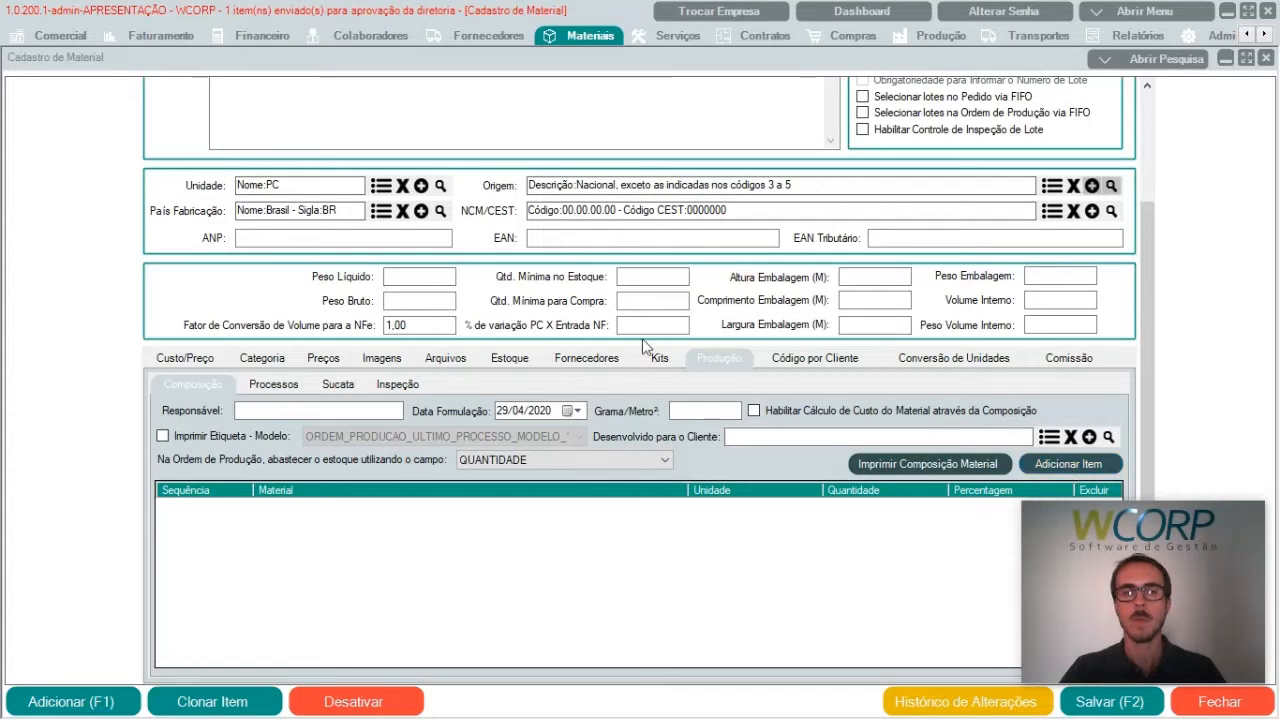
Step: Review the material's production processes, default scrap material and inspection settings
{"action": "left_click", "coordinate": [280, 388]}
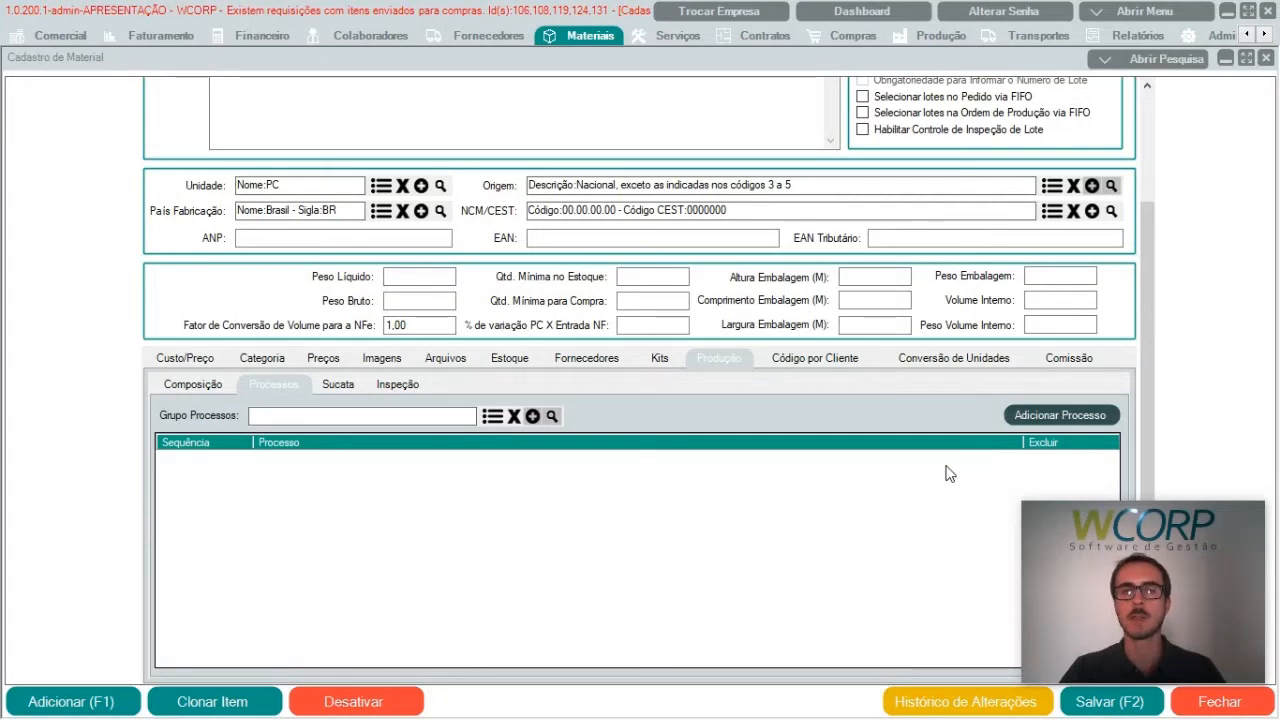
{"action": "left_click", "coordinate": [340, 386]}
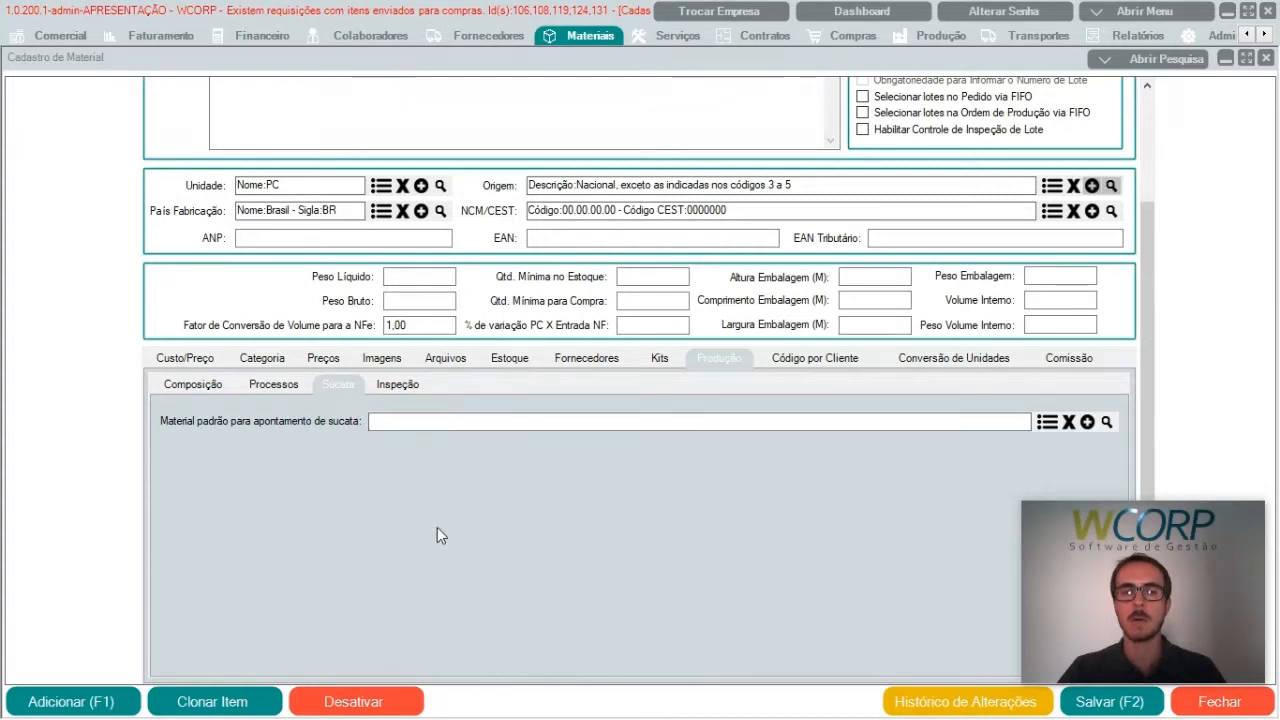
{"action": "left_click", "coordinate": [382, 420]}
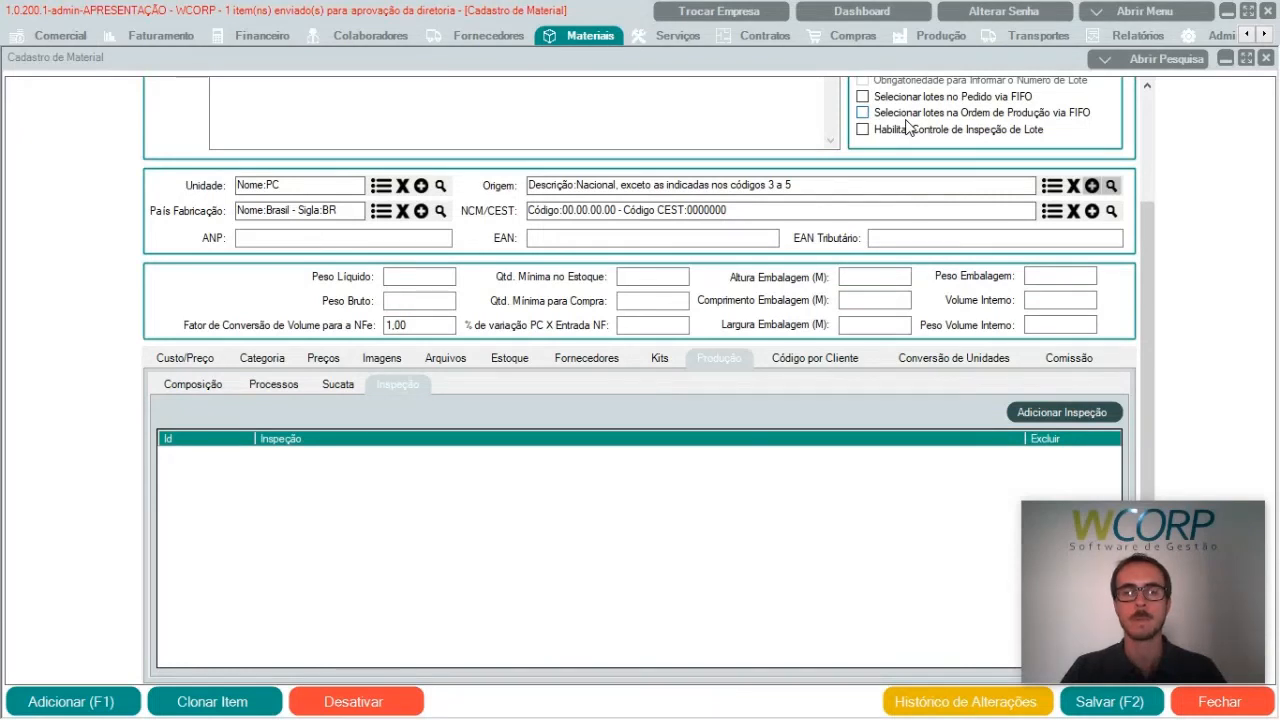
Step: Review the material's codes per client and compare them with its general code and name
{"action": "left_click", "coordinate": [830, 360]}
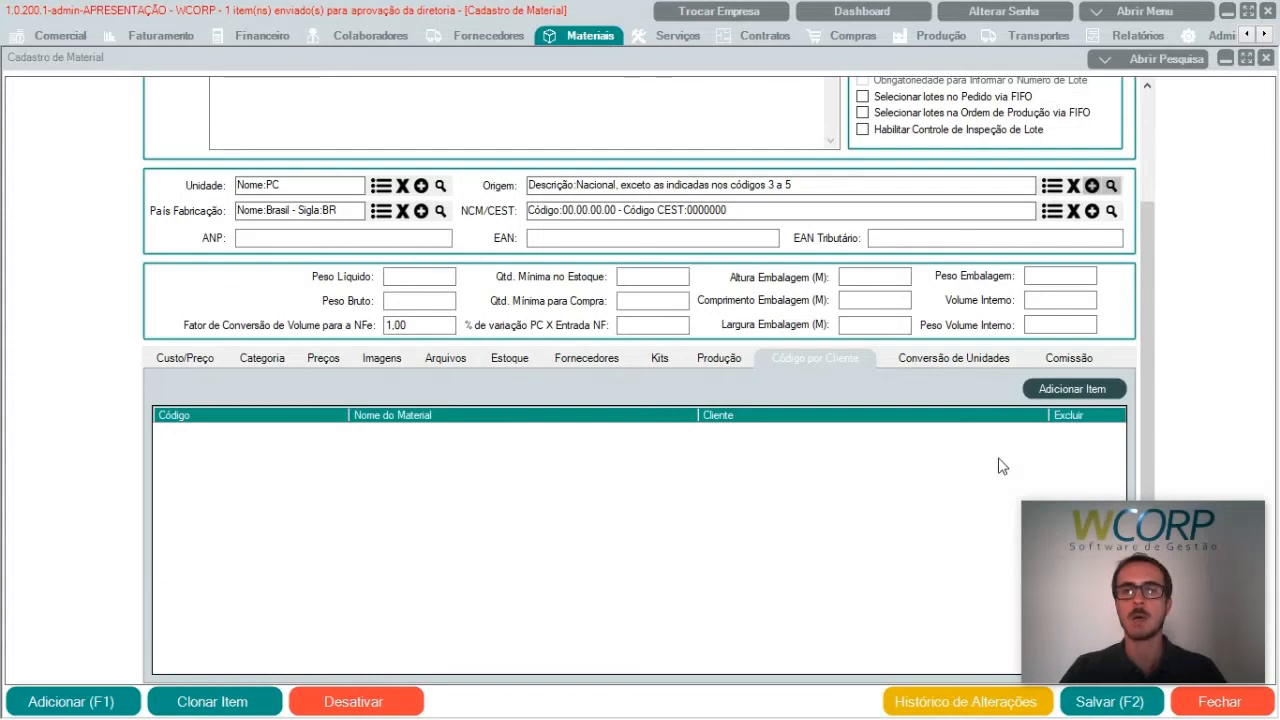
{"action": "left_click_drag", "start_coordinate": [1157, 377], "coordinate": [1155, 260]}
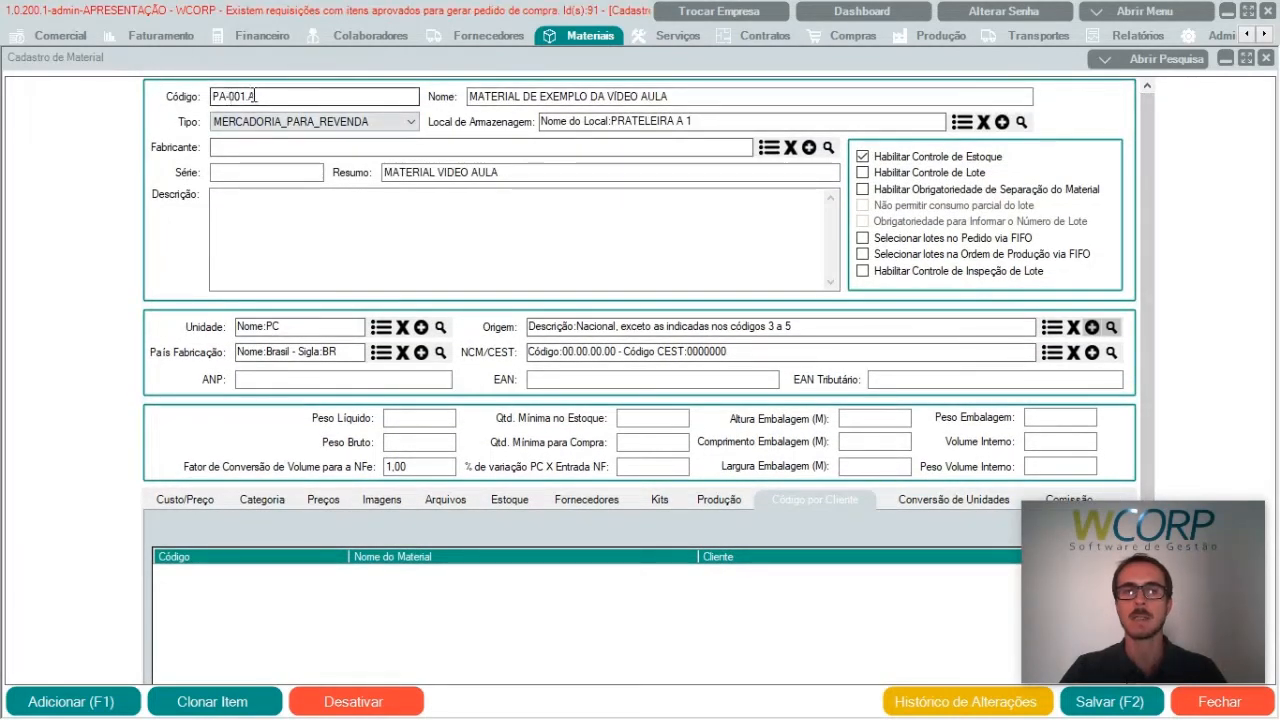
{"action": "left_click", "coordinate": [466, 105]}
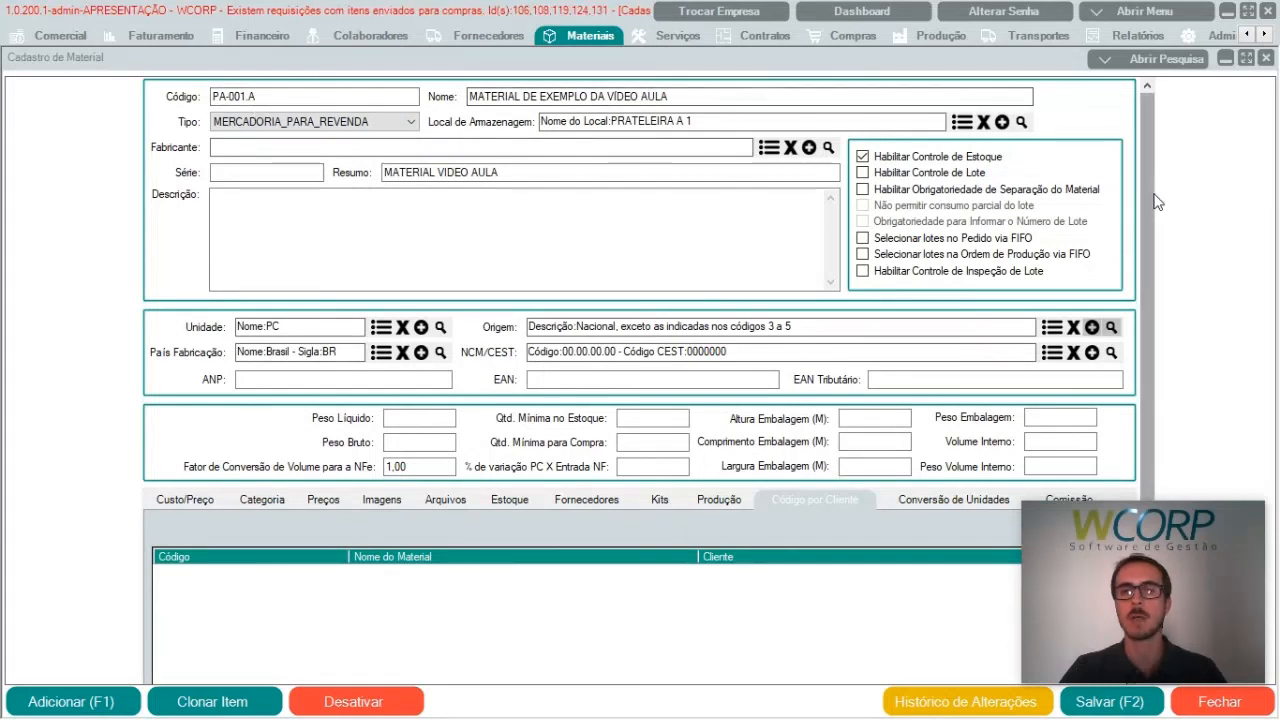
{"action": "scroll", "coordinate": [1000, 400], "scroll_direction": "down", "scroll_amount": 3}
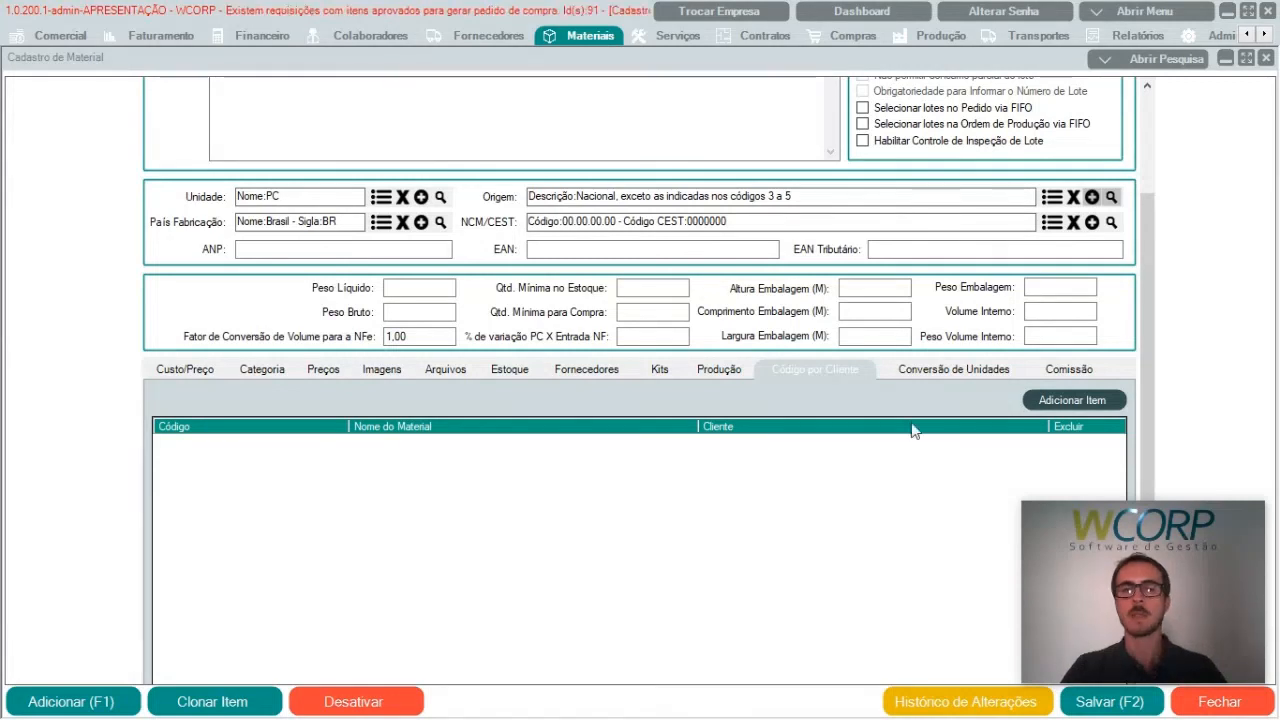
Step: Examine the unit conversion registration form and its conversion methods without adding anything, and view the material's commission settings
{"action": "left_click", "coordinate": [971, 370]}
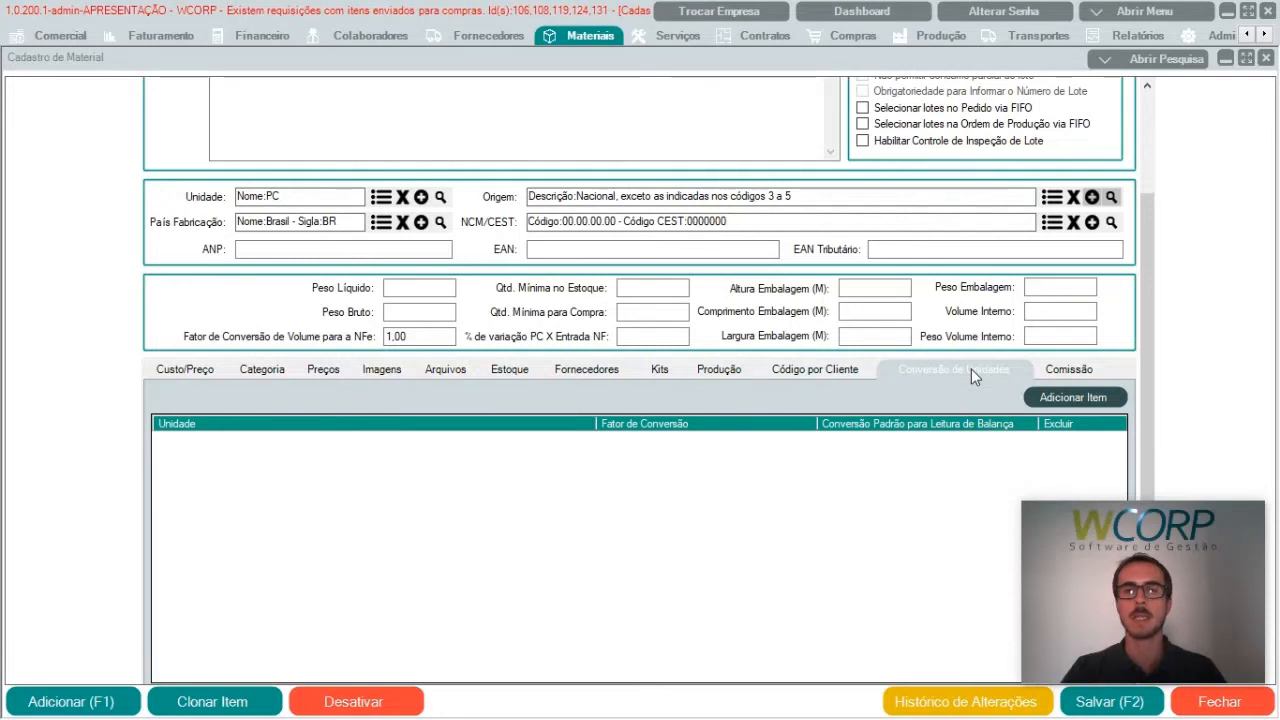
{"action": "left_click", "coordinate": [1054, 401]}
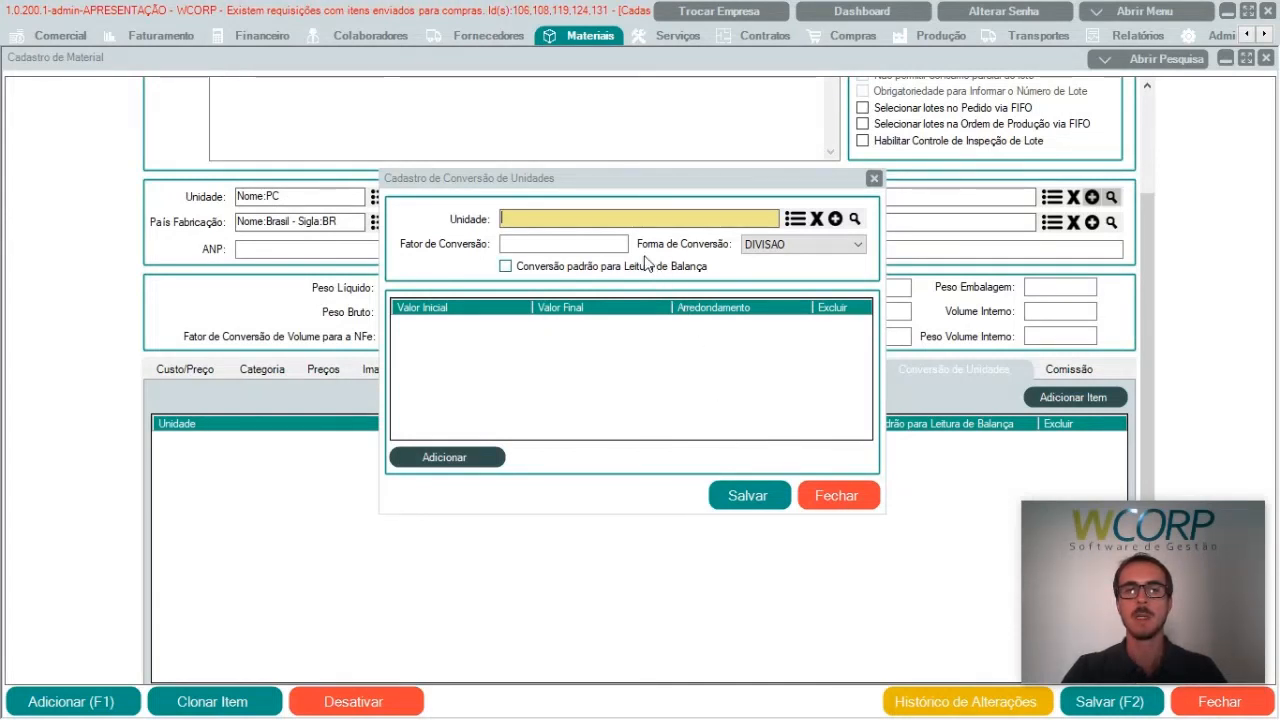
{"action": "left_click", "coordinate": [862, 245]}
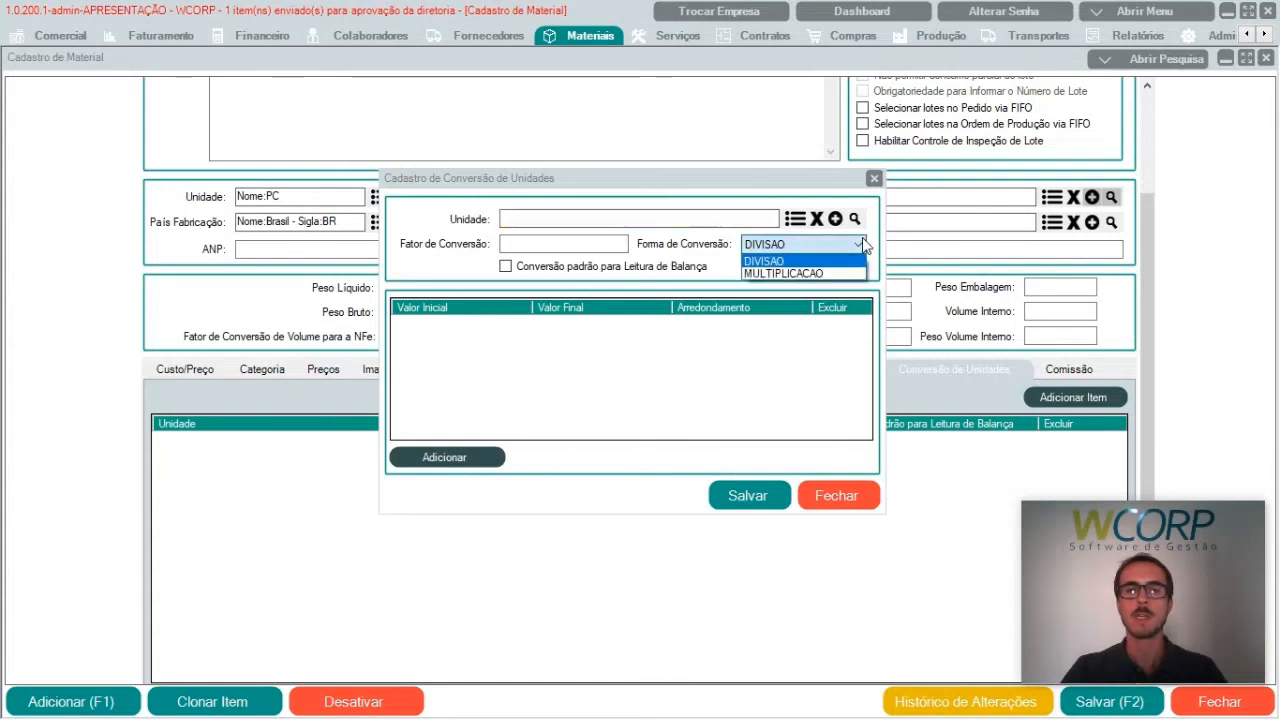
{"action": "left_click", "coordinate": [853, 496]}
{"action": "left_click", "coordinate": [851, 496]}
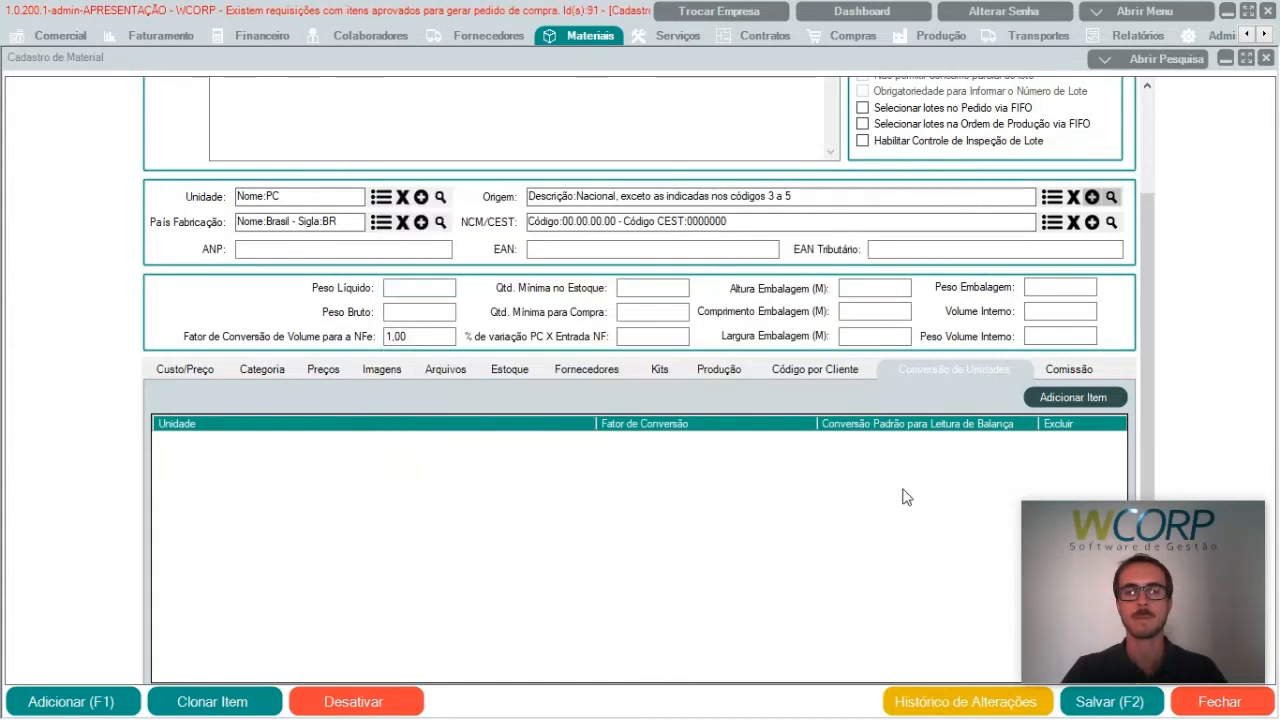
{"action": "left_click", "coordinate": [1078, 368]}
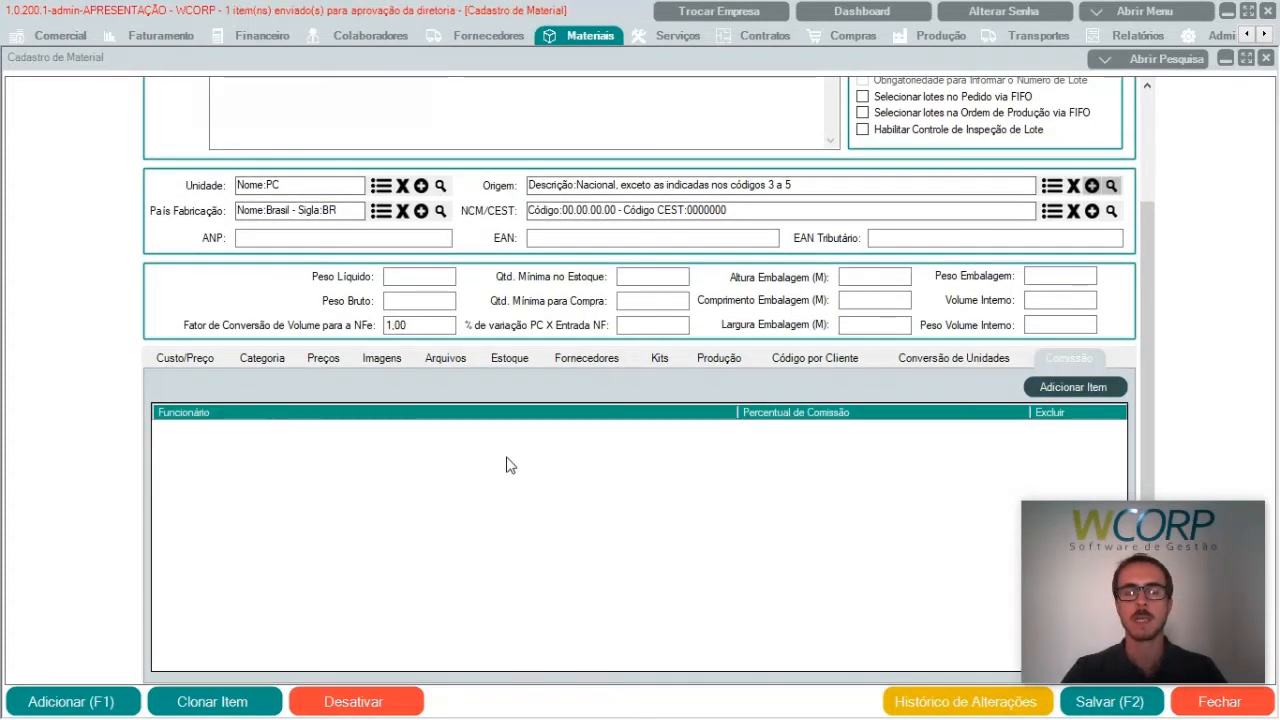